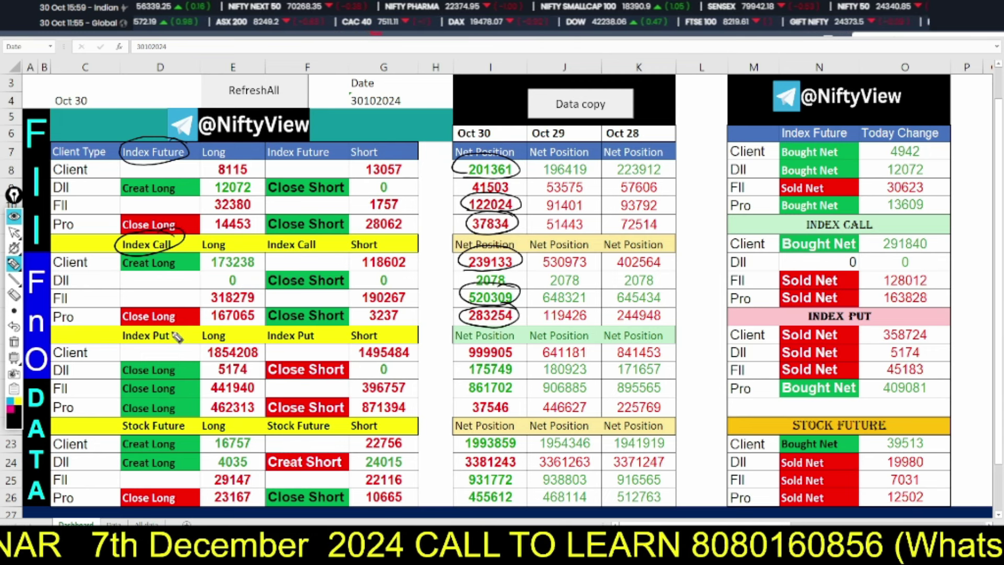
Circle the Index Put heading and its Client 999905 and FII 861702 net positions.
{"action": "mouse_move", "coordinate": [176, 335]}
{"action": "left_mouse_down"}
{"action": "mouse_move", "coordinate": [128, 344]}
{"action": "mouse_move", "coordinate": [164, 338]}
{"action": "left_mouse_up"}
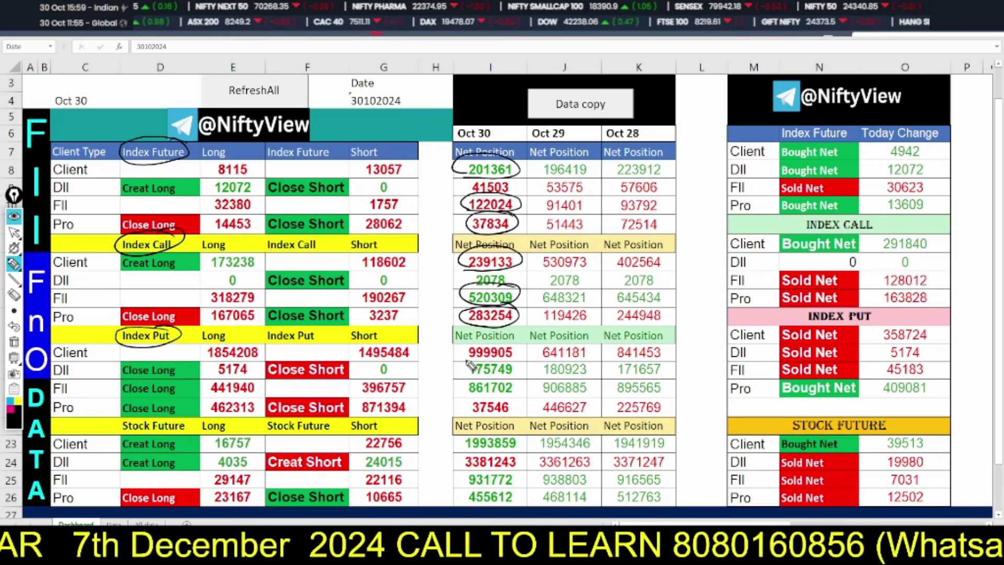
{"action": "mouse_move", "coordinate": [468, 366]}
{"action": "left_mouse_down"}
{"action": "mouse_move", "coordinate": [520, 348]}
{"action": "mouse_move", "coordinate": [477, 361]}
{"action": "left_mouse_up"}
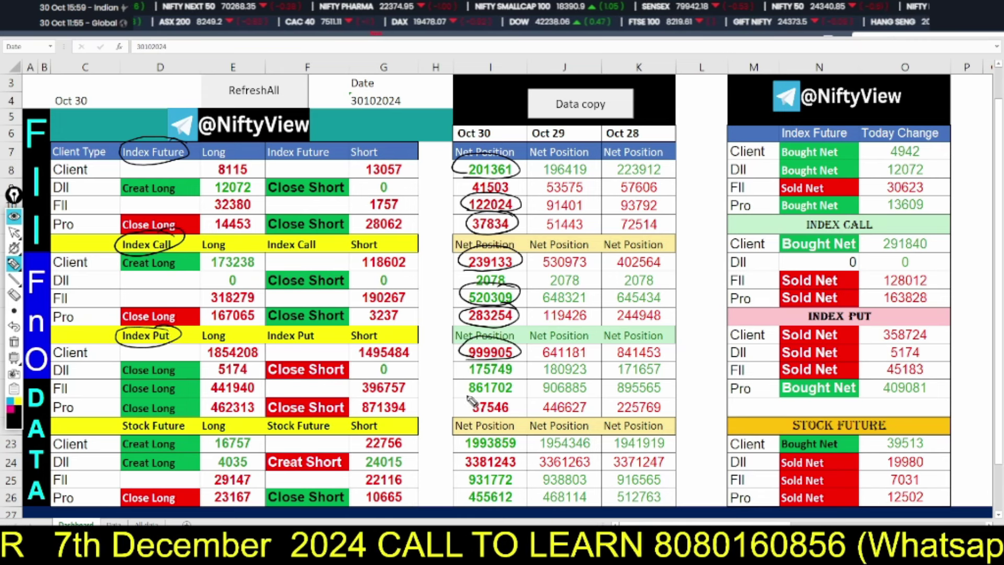
{"action": "mouse_move", "coordinate": [471, 400]}
{"action": "left_mouse_down"}
{"action": "mouse_move", "coordinate": [515, 395]}
{"action": "mouse_move", "coordinate": [489, 376]}
{"action": "mouse_move", "coordinate": [494, 399]}
{"action": "mouse_move", "coordinate": [470, 402]}
{"action": "mouse_move", "coordinate": [504, 395]}
{"action": "mouse_move", "coordinate": [486, 396]}
{"action": "left_mouse_up"}
Circle Stock Future and the Client 1993859 position, then erase all pen circles.
{"action": "mouse_move", "coordinate": [189, 426]}
{"action": "left_mouse_down"}
{"action": "mouse_move", "coordinate": [152, 417]}
{"action": "mouse_move", "coordinate": [123, 437]}
{"action": "mouse_move", "coordinate": [182, 433]}
{"action": "left_mouse_up"}
{"action": "mouse_move", "coordinate": [469, 454]}
{"action": "left_mouse_down"}
{"action": "mouse_move", "coordinate": [525, 449]}
{"action": "mouse_move", "coordinate": [461, 442]}
{"action": "mouse_move", "coordinate": [528, 455]}
{"action": "mouse_move", "coordinate": [460, 465]}
{"action": "mouse_move", "coordinate": [468, 484]}
{"action": "mouse_move", "coordinate": [525, 487]}
{"action": "left_mouse_up"}
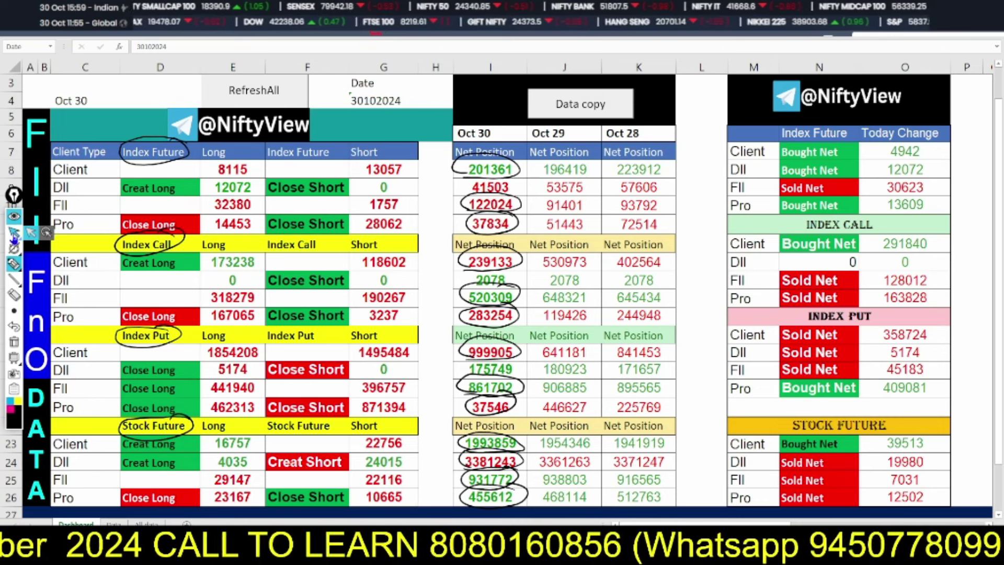
{"action": "left_click", "coordinate": [14, 232]}
{"action": "left_click", "coordinate": [14, 343]}
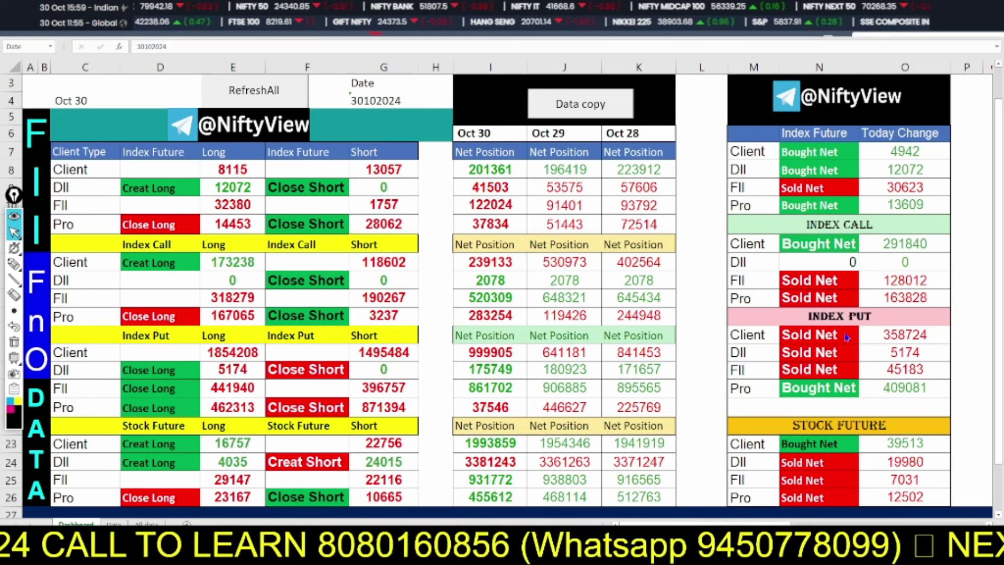
Open the first Untitled board in Microsoft Whiteboard as a blank canvas without templates.
{"action": "key", "text": "super+w"}
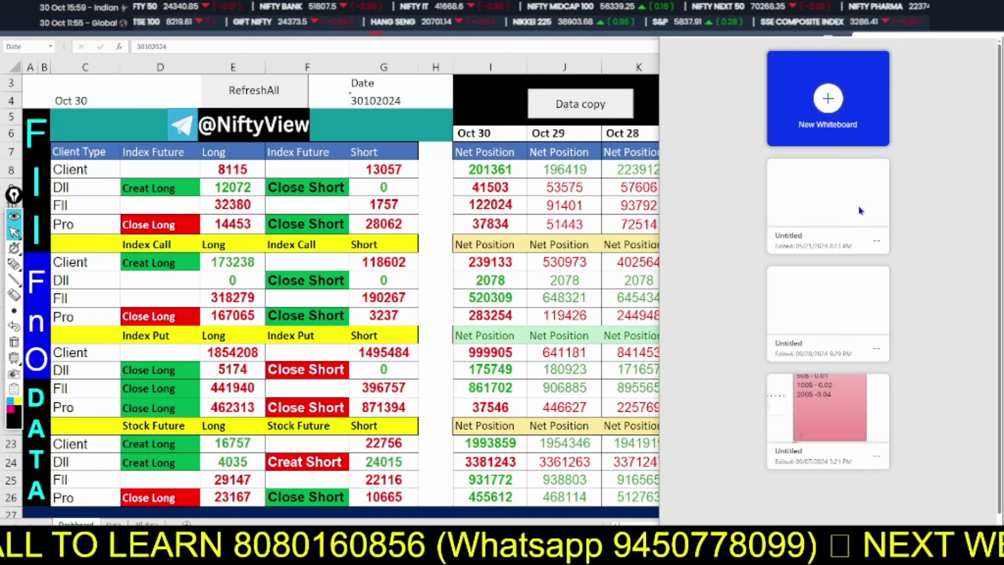
{"action": "left_click", "coordinate": [815, 207]}
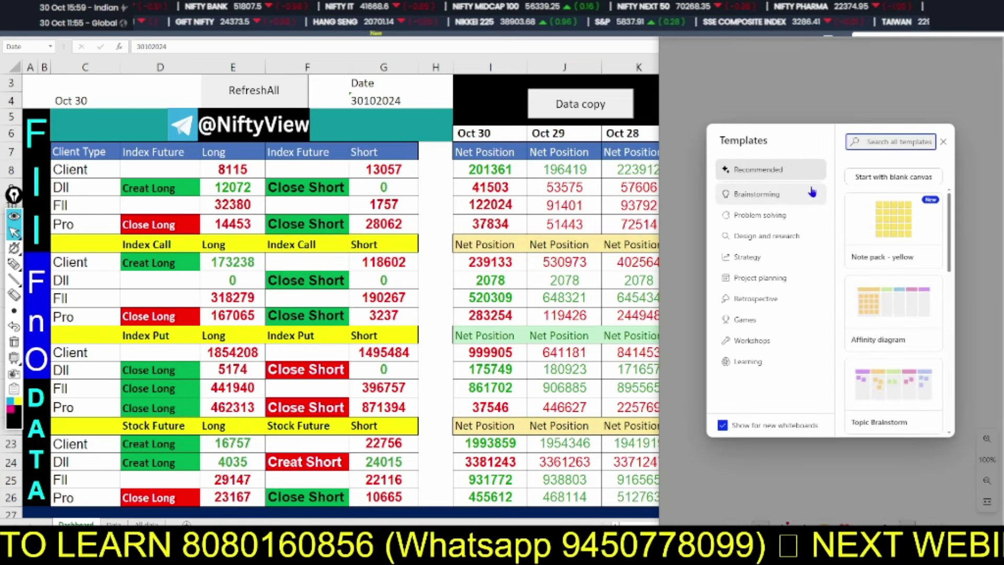
{"action": "left_click", "coordinate": [943, 142]}
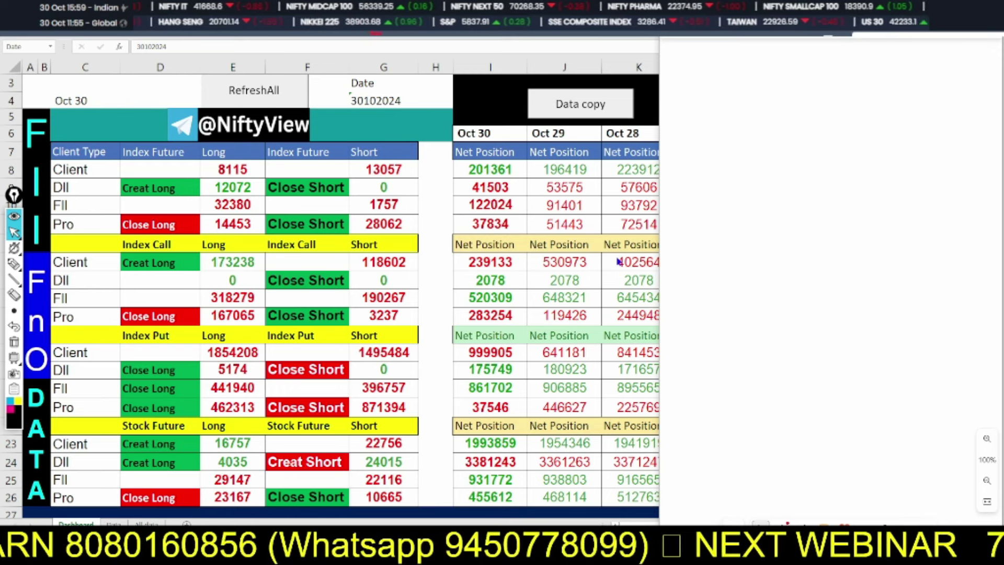
Tick the Client future and call net positions and write 201K+ and 239K− under a Client heading.
{"action": "left_click", "coordinate": [14, 264]}
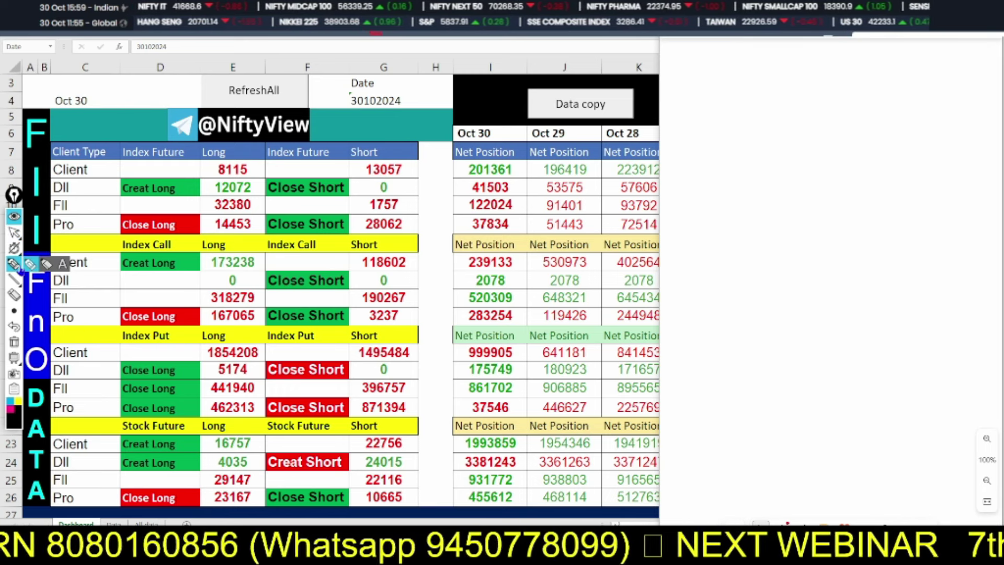
{"action": "mouse_move", "coordinate": [691, 60]}
{"action": "left_mouse_down"}
{"action": "mouse_move", "coordinate": [691, 73]}
{"action": "mouse_move", "coordinate": [706, 68]}
{"action": "mouse_move", "coordinate": [713, 79]}
{"action": "left_mouse_up"}
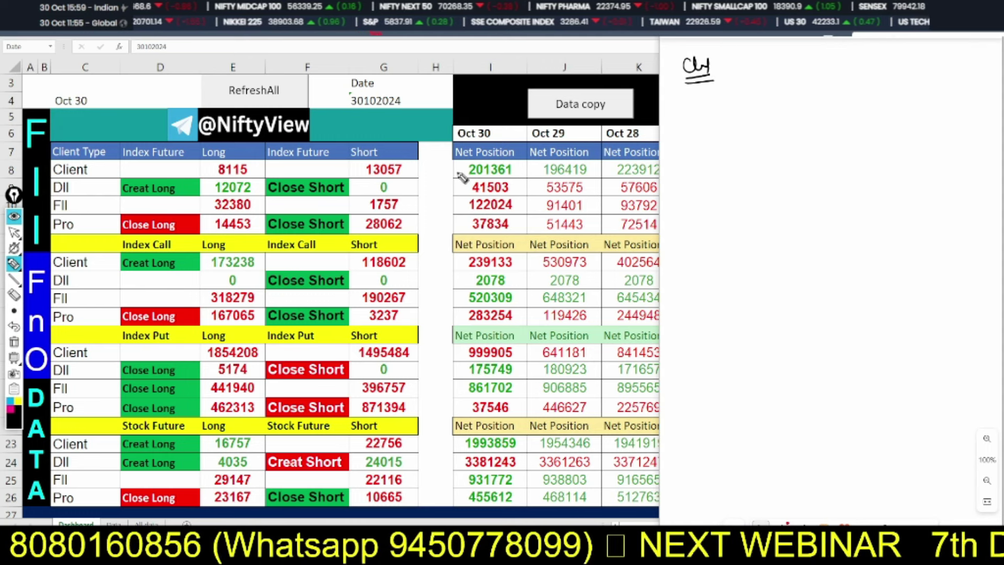
{"action": "left_click_drag", "start_coordinate": [441, 166], "coordinate": [469, 159]}
{"action": "mouse_move", "coordinate": [731, 96]}
{"action": "left_mouse_down"}
{"action": "mouse_move", "coordinate": [748, 102]}
{"action": "mouse_move", "coordinate": [743, 94]}
{"action": "left_mouse_up"}
{"action": "mouse_move", "coordinate": [754, 93]}
{"action": "left_mouse_down"}
{"action": "mouse_move", "coordinate": [754, 103]}
{"action": "mouse_move", "coordinate": [781, 96]}
{"action": "left_mouse_up"}
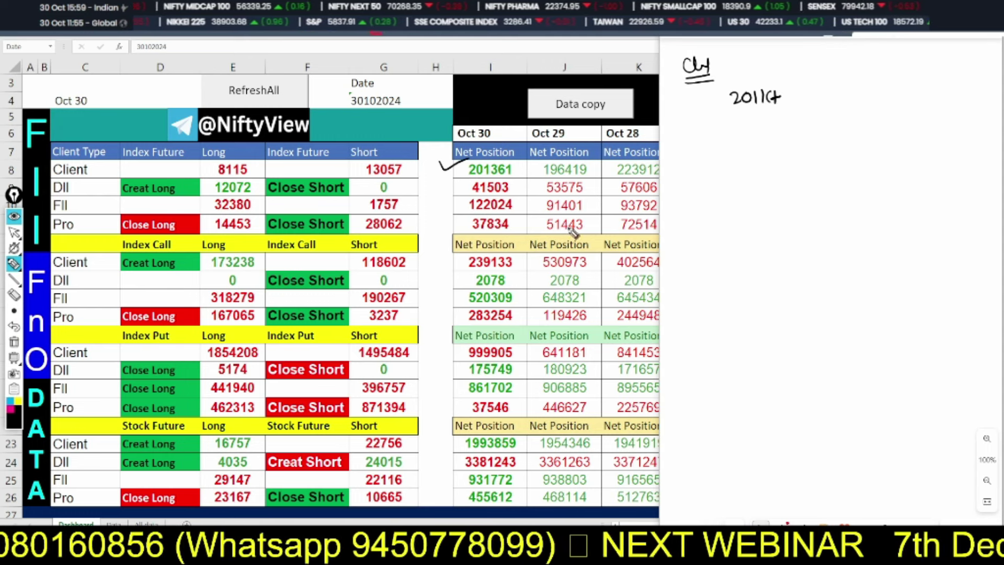
{"action": "left_click_drag", "start_coordinate": [440, 259], "coordinate": [469, 253]}
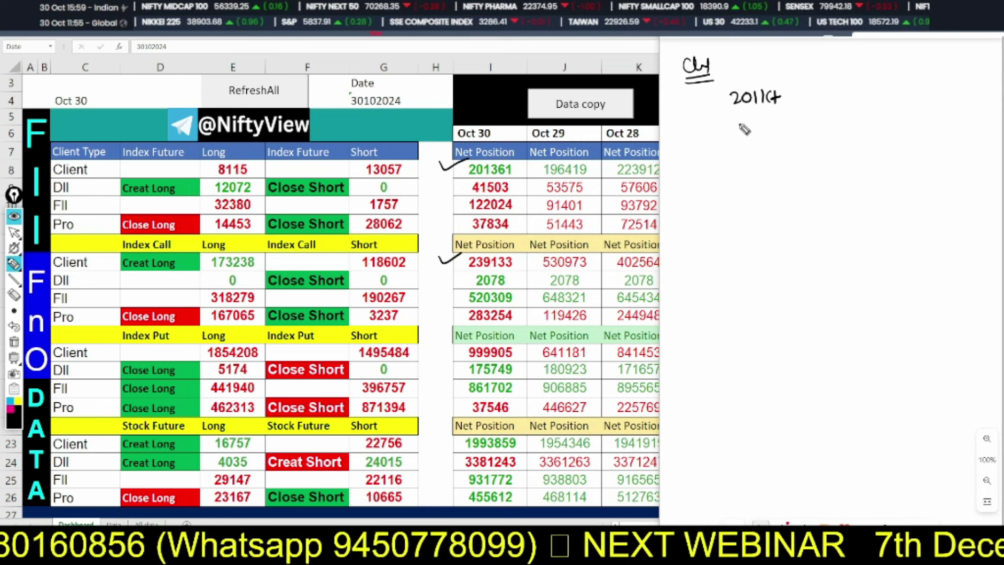
{"action": "left_click_drag", "start_coordinate": [735, 123], "coordinate": [767, 129]}
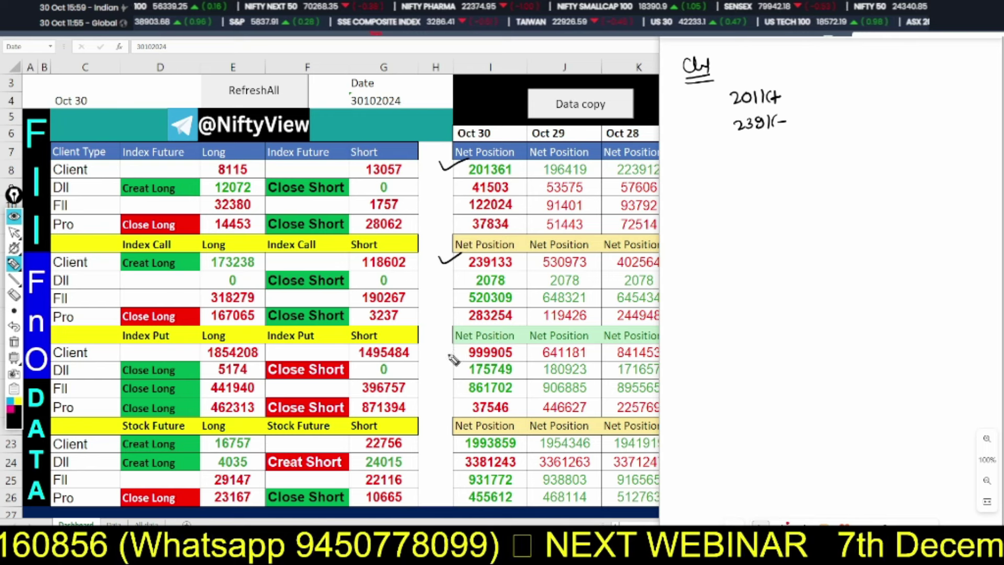
Tick the Client put position 999905, write 999K+ and underline the Client figures.
{"action": "left_click_drag", "start_coordinate": [441, 351], "coordinate": [468, 343]}
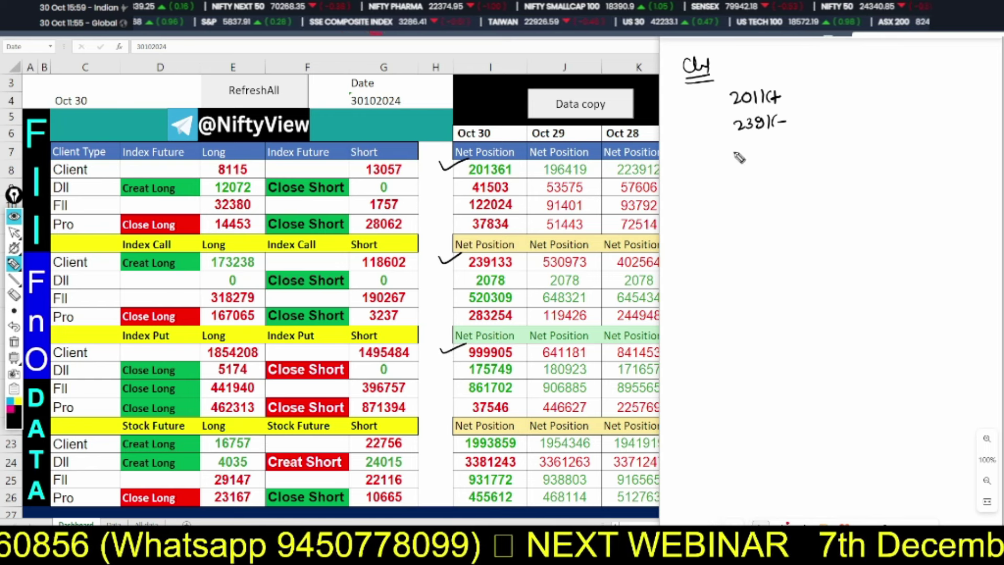
{"action": "mouse_move", "coordinate": [750, 141]}
{"action": "left_mouse_down"}
{"action": "mouse_move", "coordinate": [749, 152]}
{"action": "mouse_move", "coordinate": [783, 150]}
{"action": "left_mouse_up"}
{"action": "left_click_drag", "start_coordinate": [788, 143], "coordinate": [796, 142]}
{"action": "left_click_drag", "start_coordinate": [792, 137], "coordinate": [791, 149]}
{"action": "left_click_drag", "start_coordinate": [714, 156], "coordinate": [808, 150]}
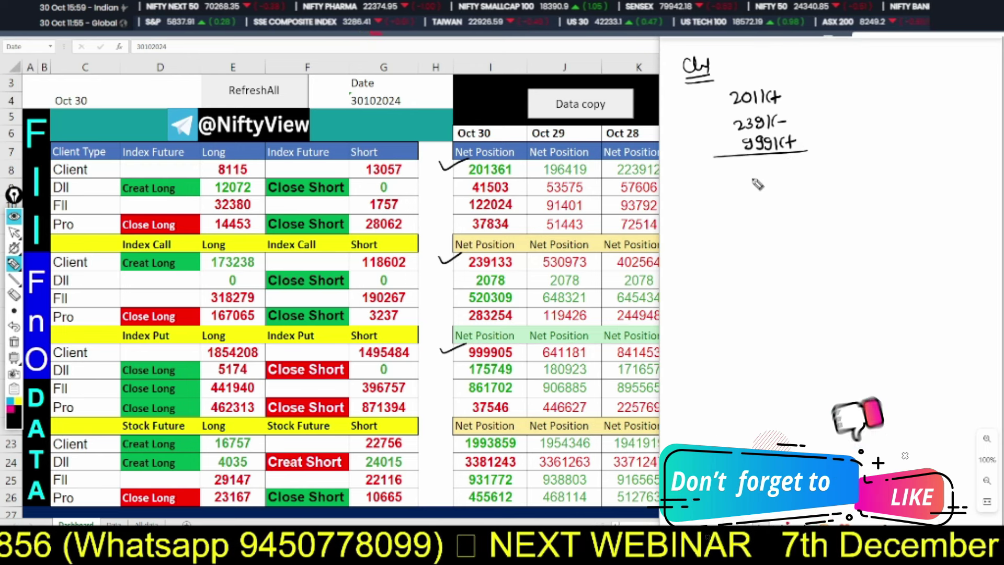
Write the Client MTM total 9,62K labelled LONG and start an FII heading.
{"action": "mouse_move", "coordinate": [737, 174]}
{"action": "left_mouse_down"}
{"action": "mouse_move", "coordinate": [760, 165]}
{"action": "mouse_move", "coordinate": [771, 177]}
{"action": "left_mouse_up"}
{"action": "left_click_drag", "start_coordinate": [735, 186], "coordinate": [833, 172]}
{"action": "left_click_drag", "start_coordinate": [842, 159], "coordinate": [838, 179]}
{"action": "mouse_move", "coordinate": [795, 193]}
{"action": "left_mouse_down"}
{"action": "mouse_move", "coordinate": [839, 186]}
{"action": "mouse_move", "coordinate": [890, 160]}
{"action": "mouse_move", "coordinate": [895, 176]}
{"action": "left_mouse_up"}
{"action": "left_click_drag", "start_coordinate": [865, 190], "coordinate": [894, 184]}
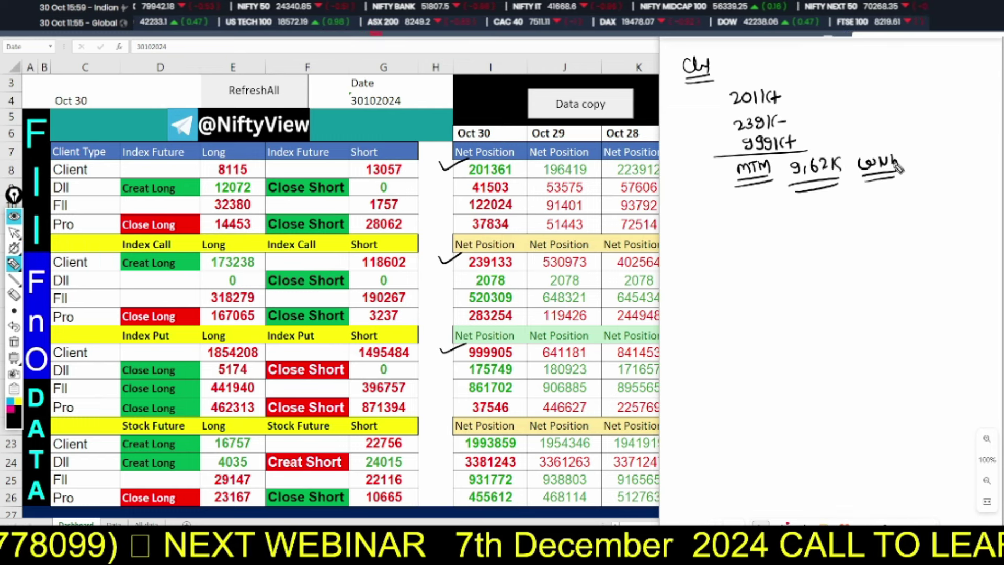
{"action": "mouse_move", "coordinate": [693, 214]}
{"action": "left_mouse_down"}
{"action": "mouse_move", "coordinate": [693, 226]}
{"action": "mouse_move", "coordinate": [703, 213]}
{"action": "left_mouse_up"}
{"action": "left_click_drag", "start_coordinate": [693, 220], "coordinate": [723, 234]}
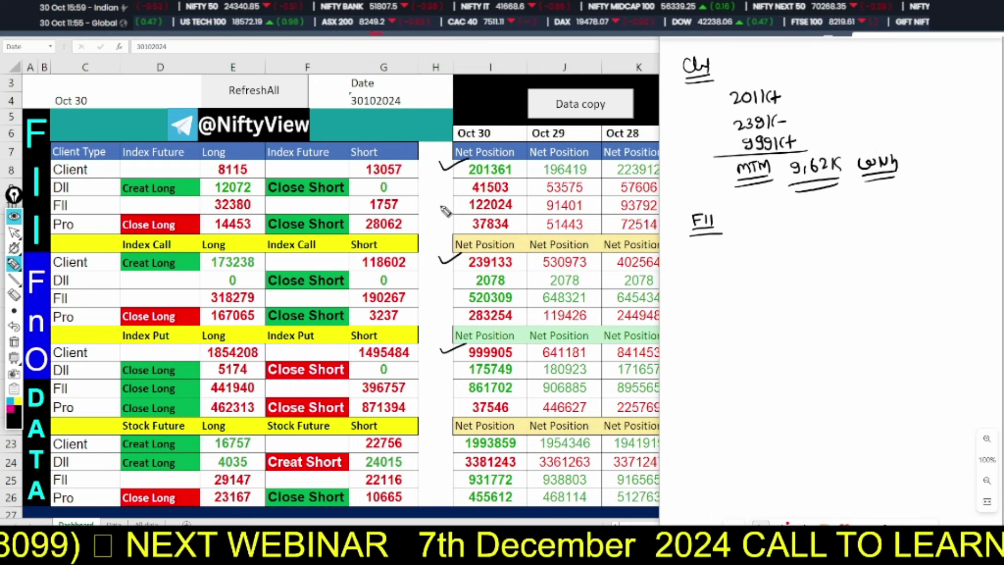
Tick FII net positions 122024, 520309 and 861702, writing 122K− and 520K+ on the whiteboard.
{"action": "left_click_drag", "start_coordinate": [439, 202], "coordinate": [463, 197]}
{"action": "mouse_move", "coordinate": [747, 242]}
{"action": "left_mouse_down"}
{"action": "mouse_move", "coordinate": [749, 252]}
{"action": "mouse_move", "coordinate": [779, 251]}
{"action": "left_mouse_up"}
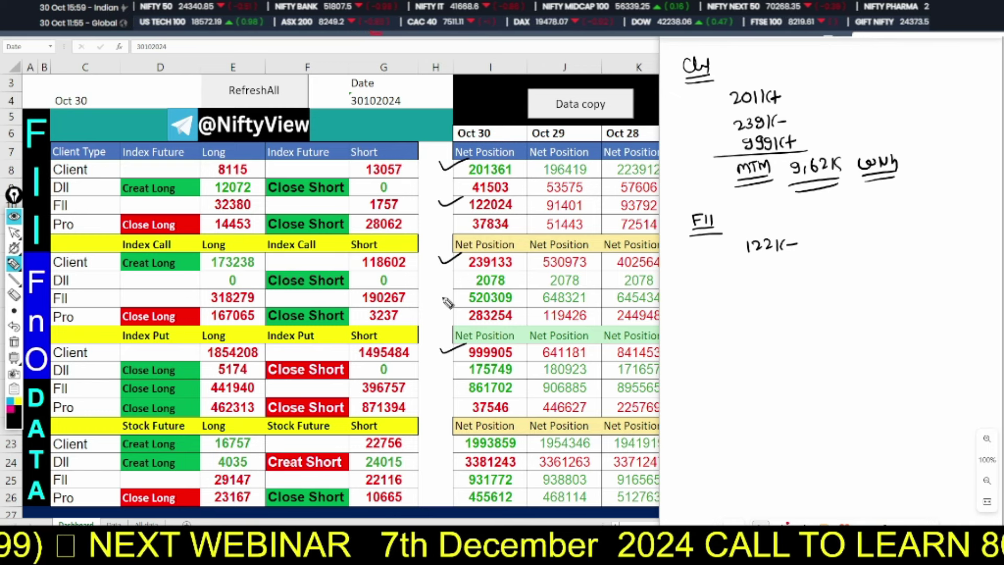
{"action": "left_click_drag", "start_coordinate": [438, 297], "coordinate": [462, 293]}
{"action": "left_click_drag", "start_coordinate": [753, 259], "coordinate": [805, 270]}
{"action": "mouse_move", "coordinate": [802, 257]}
{"action": "left_mouse_down"}
{"action": "mouse_move", "coordinate": [802, 269]}
{"action": "mouse_move", "coordinate": [808, 263]}
{"action": "left_mouse_up"}
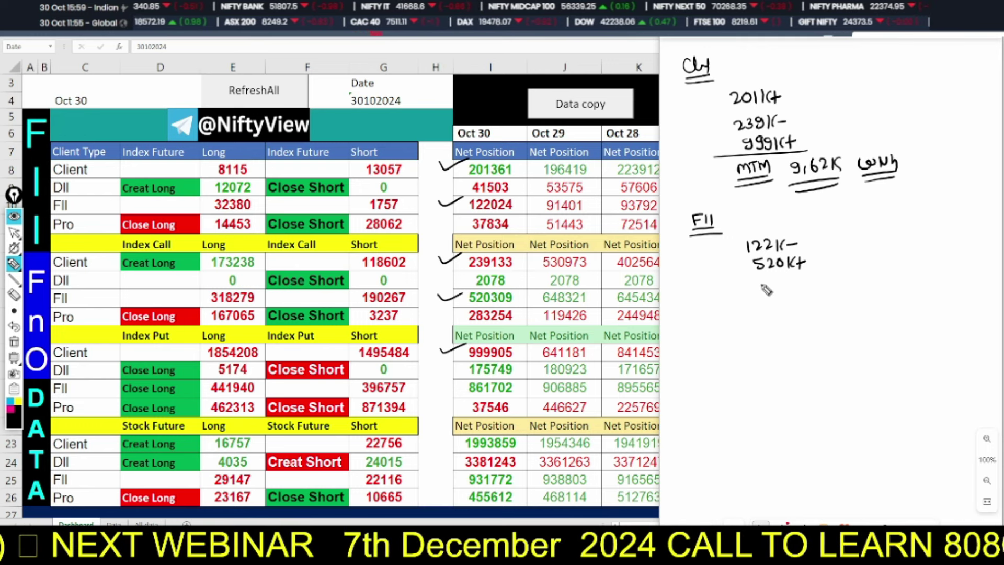
{"action": "left_click_drag", "start_coordinate": [442, 385], "coordinate": [464, 381]}
Write 861K−, total the FII figures as MTM 4,163K SELL, and write a PRO heading.
{"action": "mouse_move", "coordinate": [762, 277]}
{"action": "left_mouse_down"}
{"action": "mouse_move", "coordinate": [760, 287]}
{"action": "mouse_move", "coordinate": [784, 289]}
{"action": "left_mouse_up"}
{"action": "mouse_move", "coordinate": [793, 277]}
{"action": "left_mouse_down"}
{"action": "mouse_move", "coordinate": [791, 288]}
{"action": "mouse_move", "coordinate": [811, 282]}
{"action": "left_mouse_up"}
{"action": "mouse_move", "coordinate": [733, 301]}
{"action": "left_mouse_down"}
{"action": "mouse_move", "coordinate": [817, 292]}
{"action": "mouse_move", "coordinate": [755, 305]}
{"action": "mouse_move", "coordinate": [762, 313]}
{"action": "left_mouse_up"}
{"action": "mouse_move", "coordinate": [764, 306]}
{"action": "left_mouse_down"}
{"action": "mouse_move", "coordinate": [773, 306]}
{"action": "mouse_move", "coordinate": [768, 314]}
{"action": "left_mouse_up"}
{"action": "mouse_move", "coordinate": [773, 313]}
{"action": "left_mouse_down"}
{"action": "mouse_move", "coordinate": [778, 305]}
{"action": "mouse_move", "coordinate": [779, 321]}
{"action": "mouse_move", "coordinate": [844, 312]}
{"action": "left_mouse_up"}
{"action": "left_click_drag", "start_coordinate": [854, 299], "coordinate": [856, 312]}
{"action": "left_click_drag", "start_coordinate": [798, 332], "coordinate": [895, 302]}
{"action": "left_click_drag", "start_coordinate": [896, 296], "coordinate": [902, 312]}
{"action": "left_click_drag", "start_coordinate": [865, 316], "coordinate": [905, 315]}
{"action": "mouse_move", "coordinate": [702, 375]}
{"action": "left_mouse_down"}
{"action": "mouse_move", "coordinate": [727, 362]}
{"action": "mouse_move", "coordinate": [716, 382]}
{"action": "mouse_move", "coordinate": [732, 387]}
{"action": "left_mouse_up"}
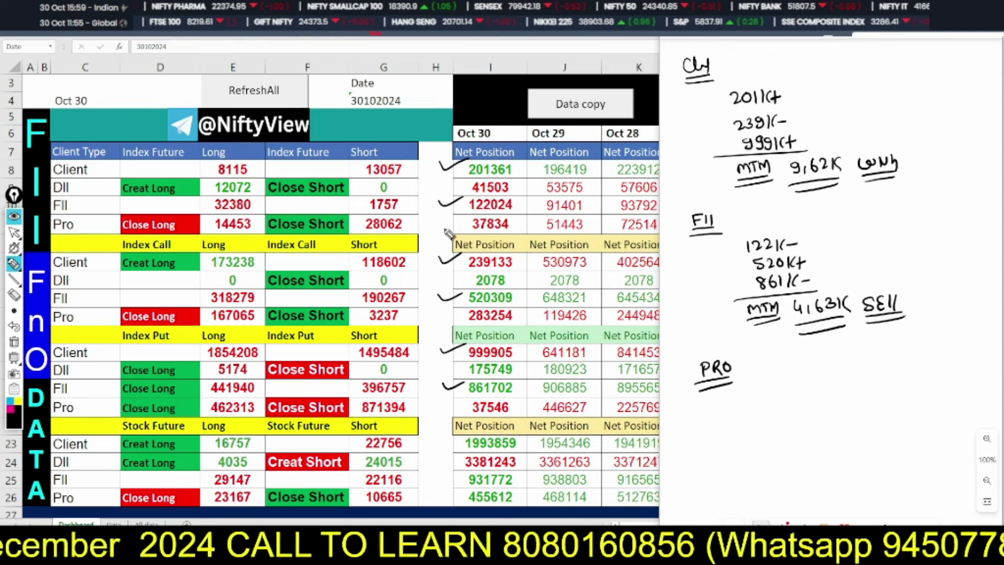
Tick the Pro positions 37834, 283254 and 37546, writing 37K− and 283K− under PRO.
{"action": "left_click_drag", "start_coordinate": [442, 219], "coordinate": [464, 214]}
{"action": "left_click_drag", "start_coordinate": [769, 374], "coordinate": [785, 384]}
{"action": "mouse_move", "coordinate": [794, 372]}
{"action": "left_mouse_down"}
{"action": "mouse_move", "coordinate": [794, 384]}
{"action": "mouse_move", "coordinate": [805, 384]}
{"action": "left_mouse_up"}
{"action": "left_click_drag", "start_coordinate": [814, 374], "coordinate": [828, 373]}
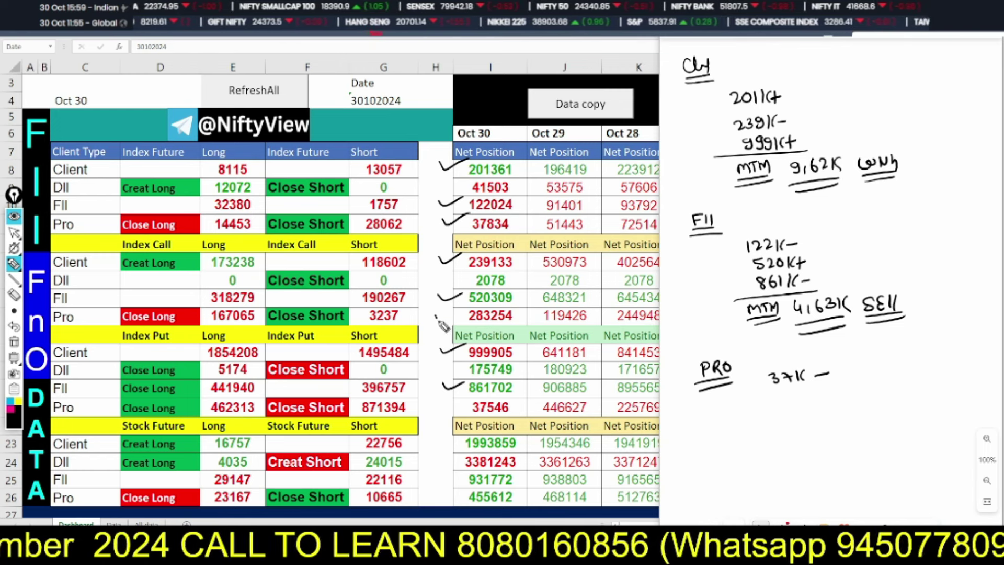
{"action": "left_click_drag", "start_coordinate": [436, 316], "coordinate": [462, 314]}
{"action": "left_click_drag", "start_coordinate": [770, 400], "coordinate": [801, 409]}
{"action": "mouse_move", "coordinate": [809, 397]}
{"action": "left_mouse_down"}
{"action": "mouse_move", "coordinate": [811, 409]}
{"action": "mouse_move", "coordinate": [825, 399]}
{"action": "left_mouse_up"}
{"action": "mouse_move", "coordinate": [442, 405]}
{"action": "left_mouse_down"}
{"action": "mouse_move", "coordinate": [452, 413]}
{"action": "mouse_move", "coordinate": [465, 402]}
{"action": "left_mouse_up"}
Write the Pro put figure 375K+, underline the Pro figures and add MTM.
{"action": "mouse_move", "coordinate": [781, 422]}
{"action": "left_mouse_down"}
{"action": "mouse_move", "coordinate": [781, 431]}
{"action": "mouse_move", "coordinate": [818, 431]}
{"action": "left_mouse_up"}
{"action": "mouse_move", "coordinate": [828, 416]}
{"action": "left_mouse_down"}
{"action": "mouse_move", "coordinate": [829, 432]}
{"action": "mouse_move", "coordinate": [844, 423]}
{"action": "left_mouse_up"}
{"action": "left_click_drag", "start_coordinate": [839, 417], "coordinate": [838, 431]}
{"action": "left_click_drag", "start_coordinate": [758, 446], "coordinate": [865, 426]}
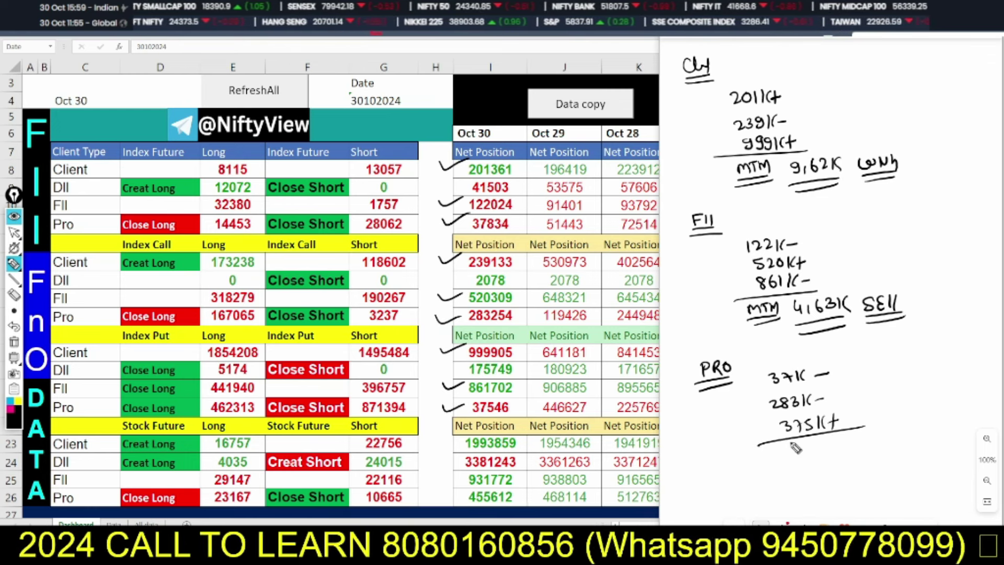
{"action": "mouse_move", "coordinate": [781, 459]}
{"action": "left_mouse_down"}
{"action": "mouse_move", "coordinate": [814, 447]}
{"action": "mouse_move", "coordinate": [812, 467]}
{"action": "left_mouse_up"}
Pair 37K− with 375K+ to total MTM 283K, circle SELL and 283K−, and stop drawing.
{"action": "left_click_drag", "start_coordinate": [760, 381], "coordinate": [768, 374]}
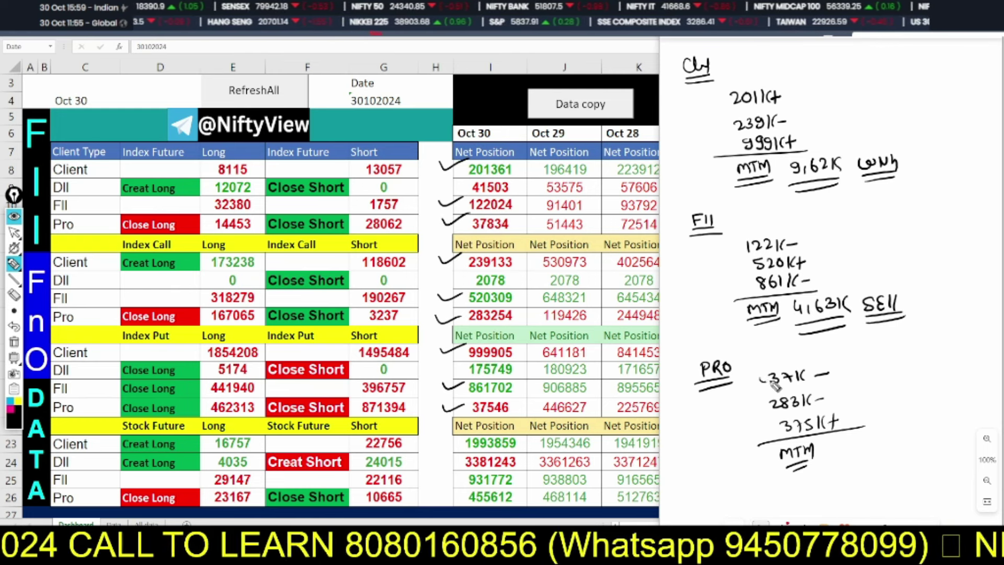
{"action": "left_click_drag", "start_coordinate": [752, 428], "coordinate": [778, 432]}
{"action": "left_click_drag", "start_coordinate": [835, 450], "coordinate": [873, 460]}
{"action": "mouse_move", "coordinate": [885, 443]}
{"action": "left_mouse_down"}
{"action": "mouse_move", "coordinate": [882, 468]}
{"action": "mouse_move", "coordinate": [924, 448]}
{"action": "left_mouse_up"}
{"action": "left_click_drag", "start_coordinate": [926, 438], "coordinate": [930, 453]}
{"action": "mouse_move", "coordinate": [932, 437]}
{"action": "left_mouse_down"}
{"action": "mouse_move", "coordinate": [937, 452]}
{"action": "mouse_move", "coordinate": [895, 435]}
{"action": "left_mouse_up"}
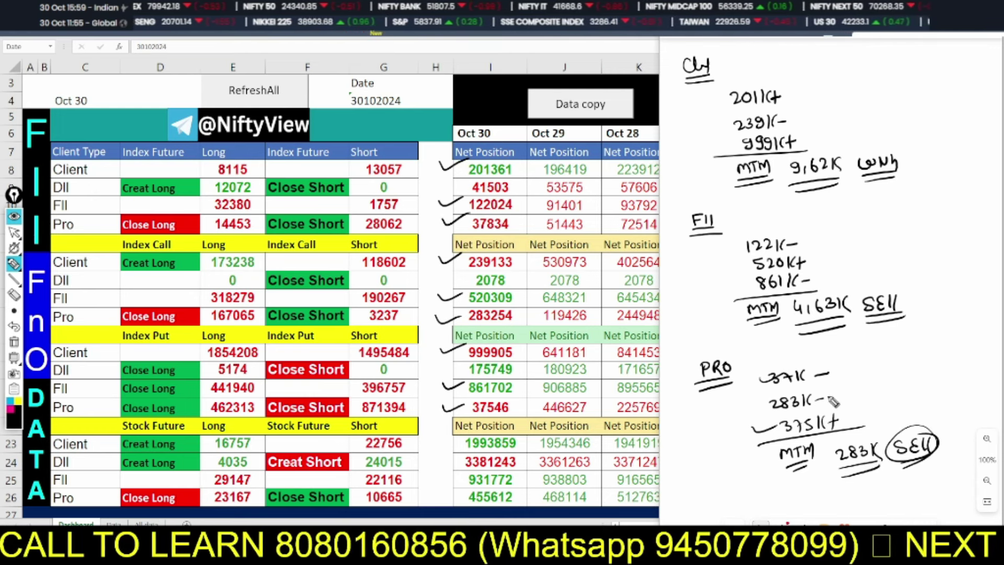
{"action": "mouse_move", "coordinate": [830, 400]}
{"action": "left_mouse_down"}
{"action": "mouse_move", "coordinate": [766, 413]}
{"action": "mouse_move", "coordinate": [805, 386]}
{"action": "left_mouse_up"}
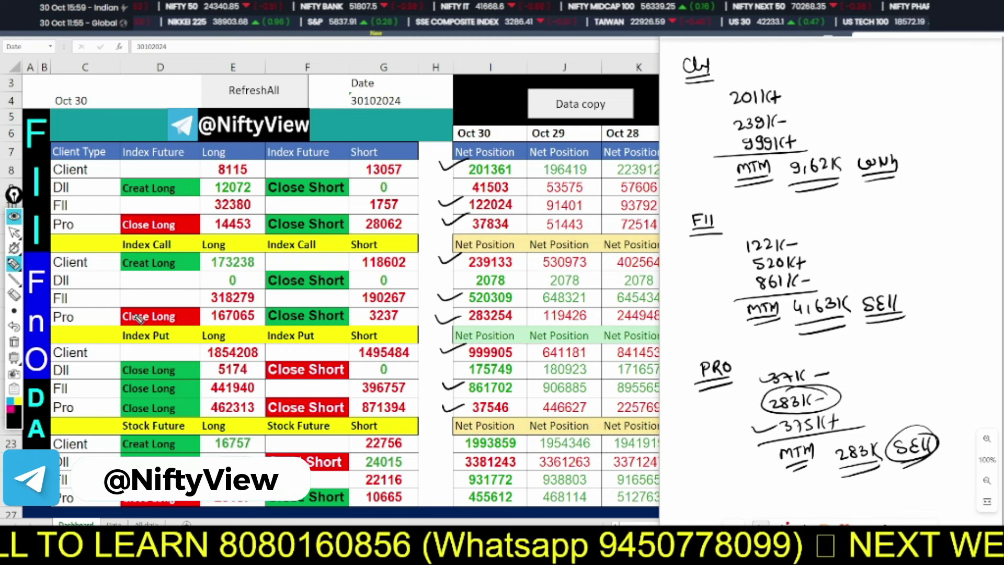
{"action": "left_click", "coordinate": [14, 232]}
Clear all ticks and whiteboard notes, then bring up the NIFTY 50 daily chart.
{"action": "left_click", "coordinate": [14, 343]}
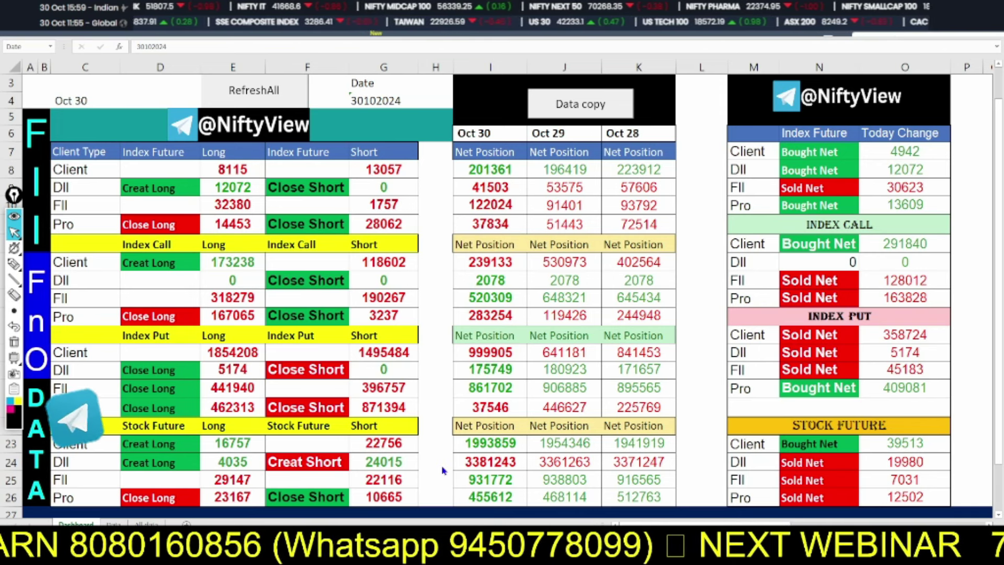
{"action": "key", "text": "alt+Tab"}
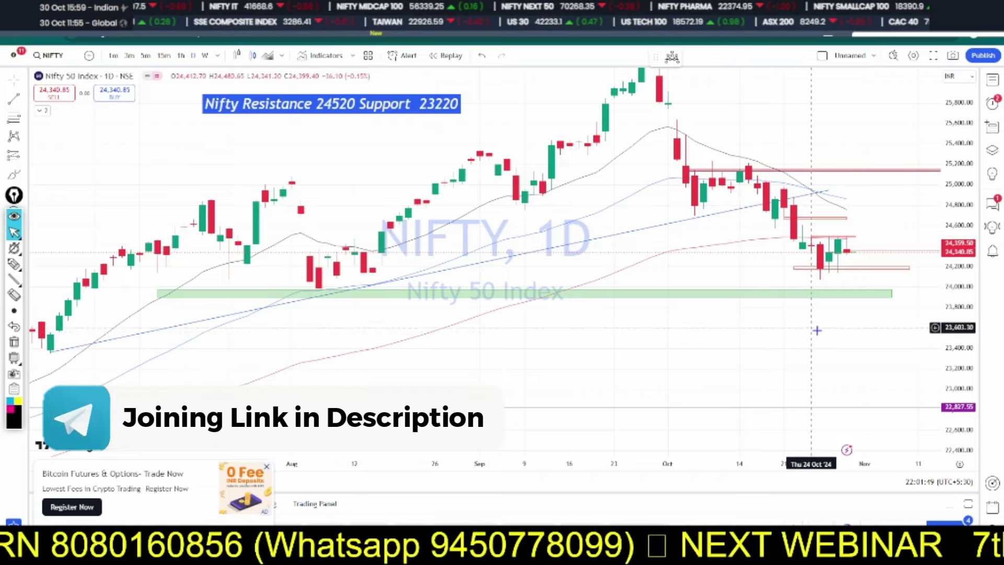
Circle the 24520 resistance and 24220 support values on the daily label, then clear them.
{"action": "scroll", "coordinate": [817, 330], "scroll_direction": "down", "scroll_amount": 2}
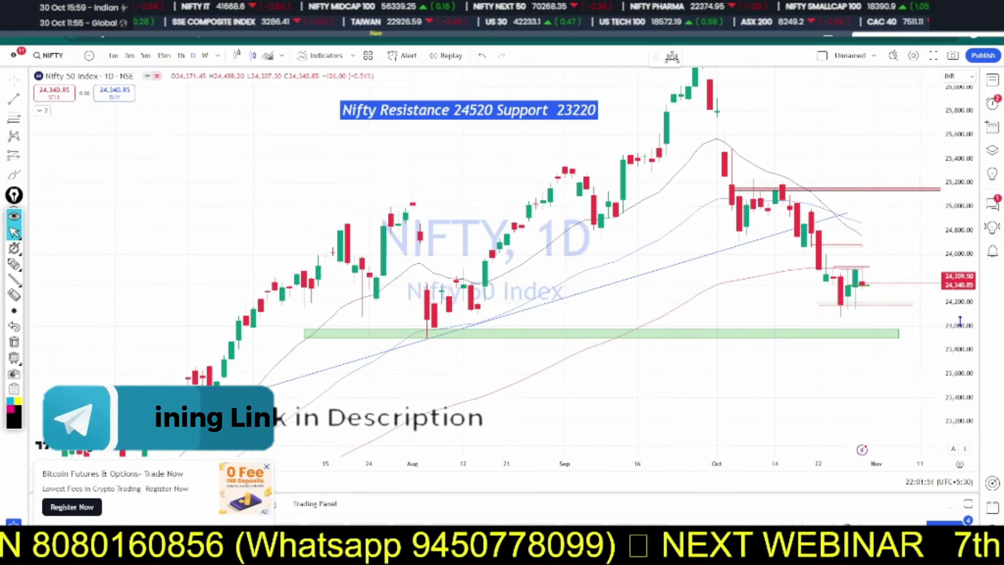
{"action": "scroll", "coordinate": [874, 333], "scroll_direction": "up", "scroll_amount": 1}
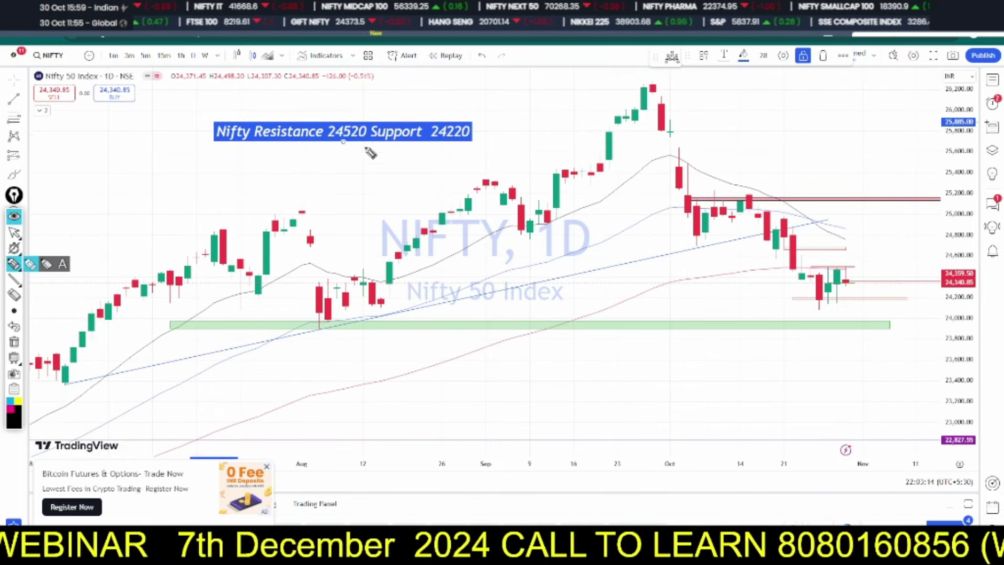
{"action": "mouse_move", "coordinate": [364, 114]}
{"action": "left_mouse_down"}
{"action": "mouse_move", "coordinate": [320, 132]}
{"action": "mouse_move", "coordinate": [366, 148]}
{"action": "mouse_move", "coordinate": [364, 103]}
{"action": "left_mouse_up"}
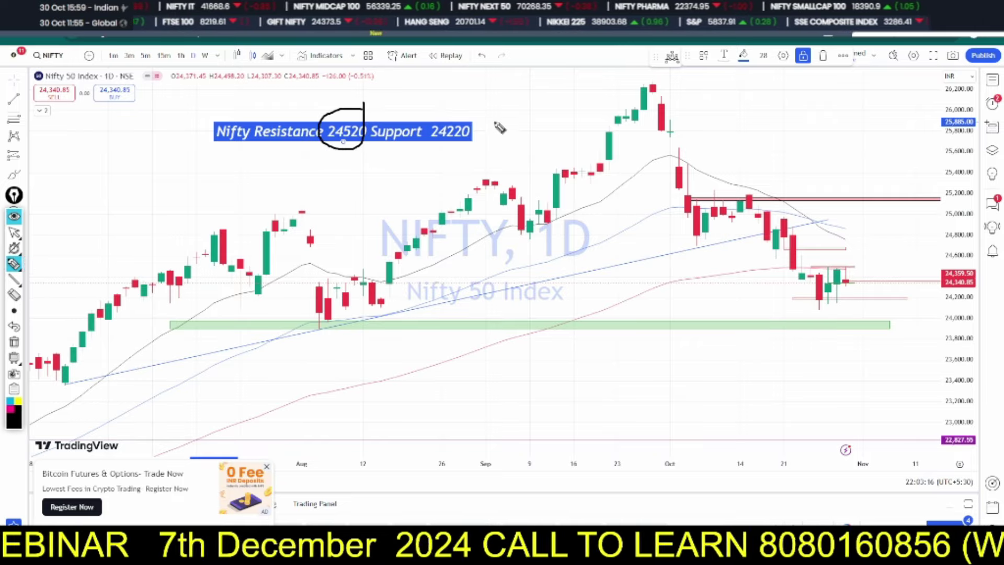
{"action": "mouse_move", "coordinate": [475, 107]}
{"action": "left_mouse_down"}
{"action": "mouse_move", "coordinate": [435, 117]}
{"action": "mouse_move", "coordinate": [474, 110]}
{"action": "left_mouse_up"}
{"action": "left_click", "coordinate": [14, 232]}
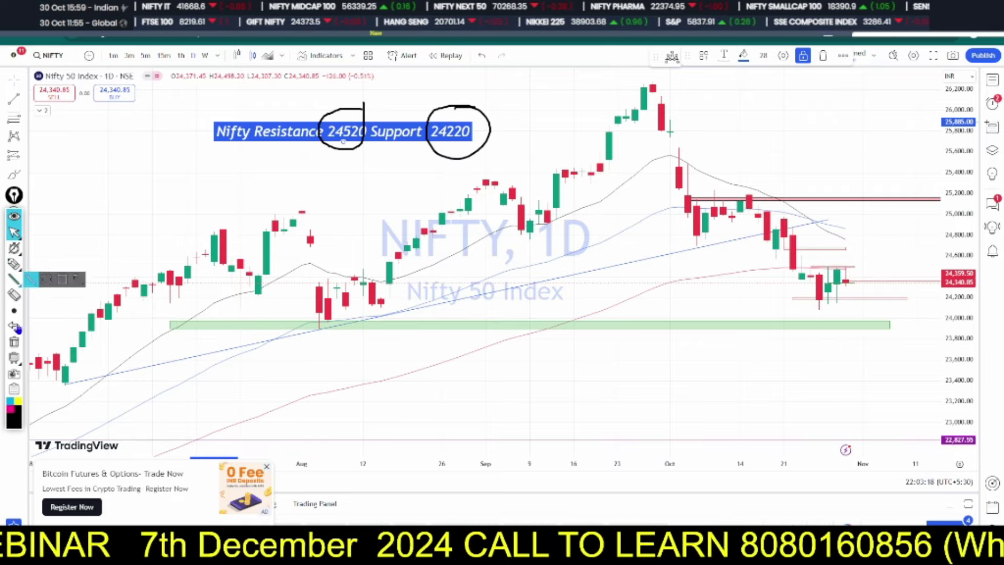
{"action": "left_click", "coordinate": [13, 345]}
Switch Nifty to 5-minute candles and sketch a W pattern with its neckline.
{"action": "left_click", "coordinate": [145, 56]}
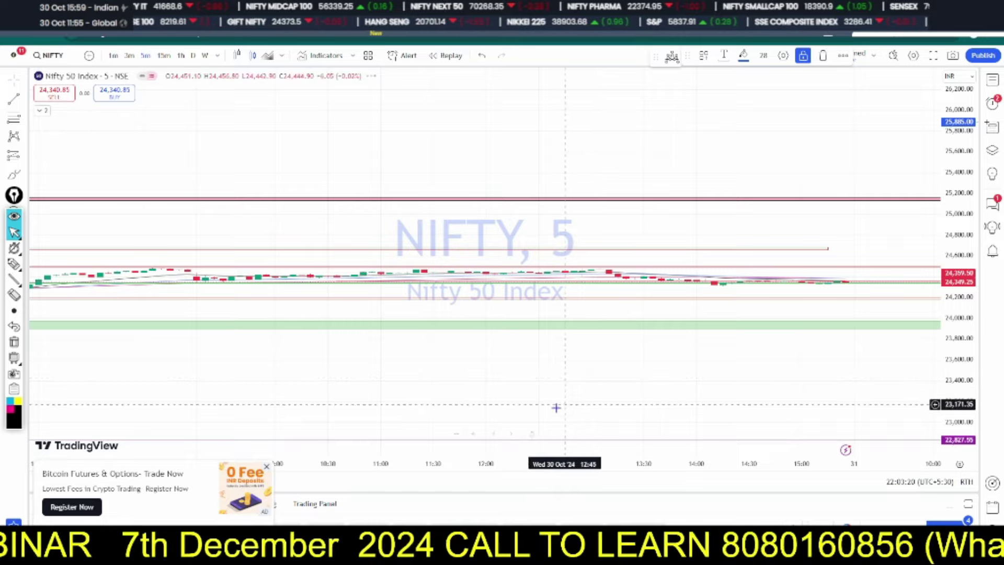
{"action": "left_click", "coordinate": [531, 434]}
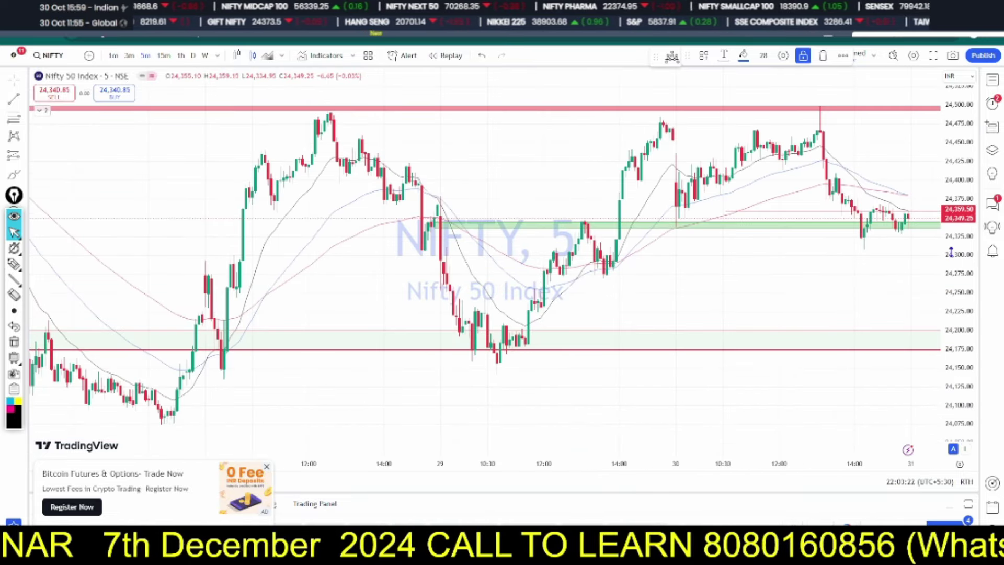
{"action": "scroll", "coordinate": [863, 313], "scroll_direction": "up", "scroll_amount": 4}
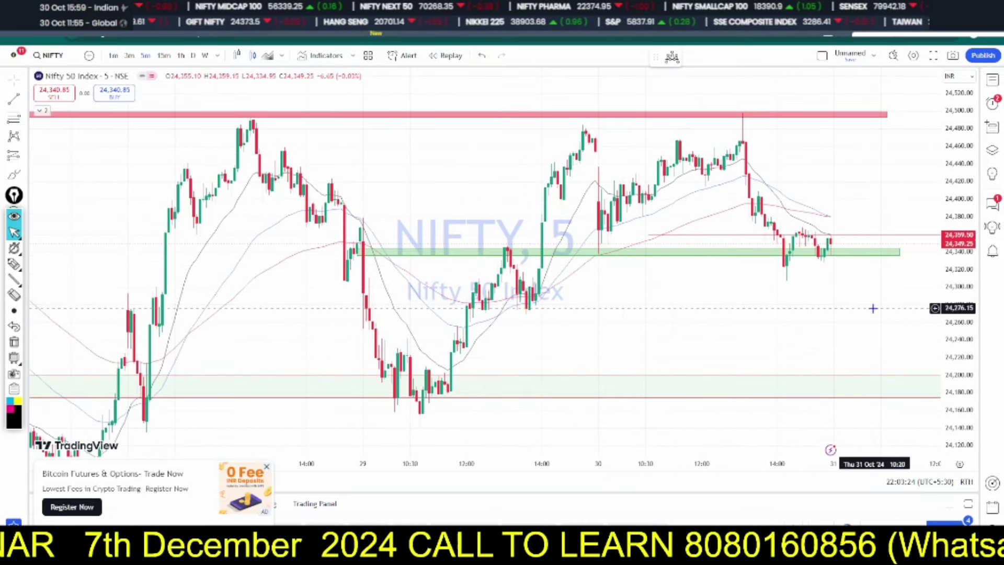
{"action": "left_click", "coordinate": [12, 265]}
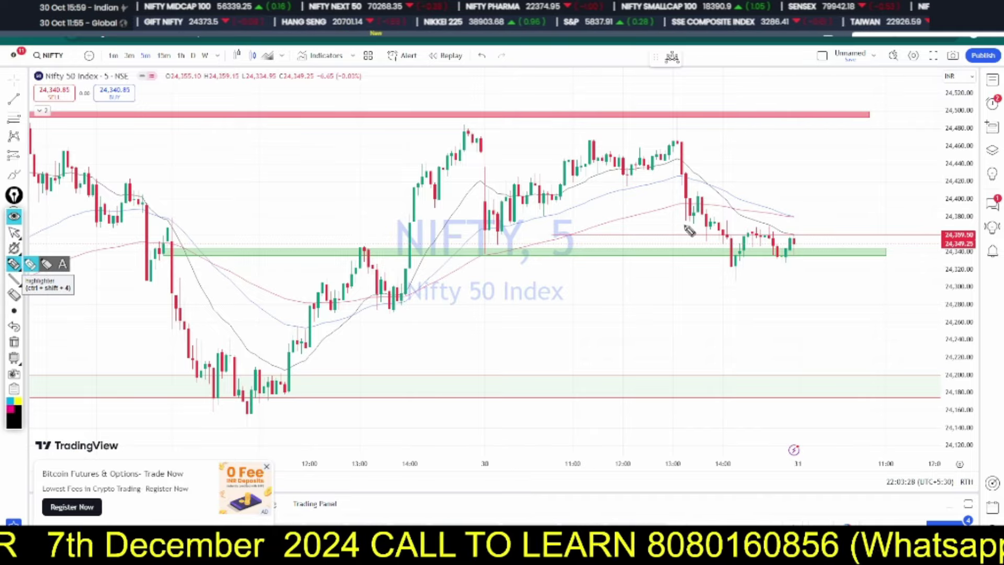
{"action": "mouse_move", "coordinate": [667, 125]}
{"action": "left_mouse_down"}
{"action": "mouse_move", "coordinate": [727, 260]}
{"action": "mouse_move", "coordinate": [742, 247]}
{"action": "mouse_move", "coordinate": [791, 251]}
{"action": "mouse_move", "coordinate": [795, 223]}
{"action": "left_mouse_up"}
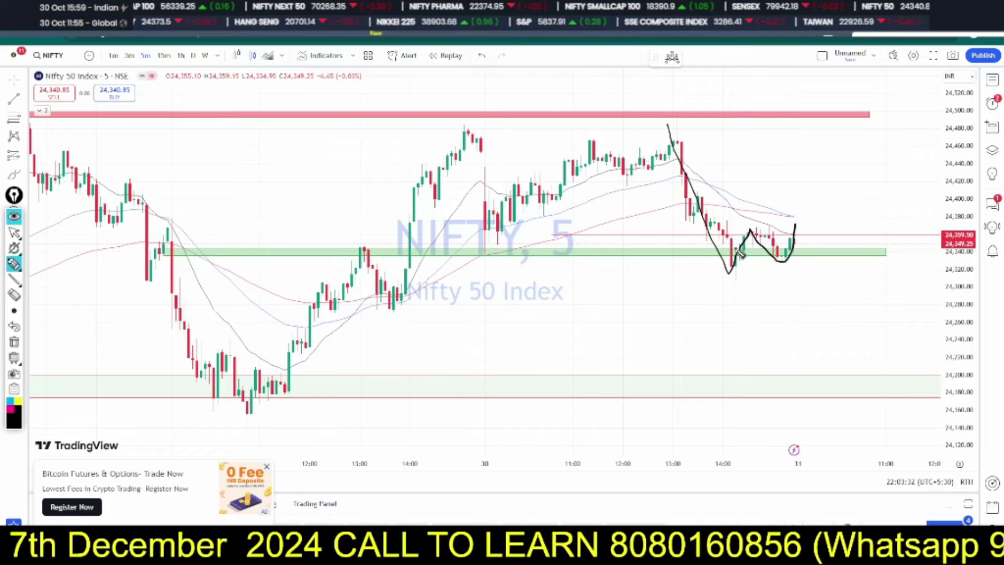
{"action": "left_click_drag", "start_coordinate": [701, 234], "coordinate": [808, 231]}
{"action": "left_click_drag", "start_coordinate": [698, 231], "coordinate": [814, 230]}
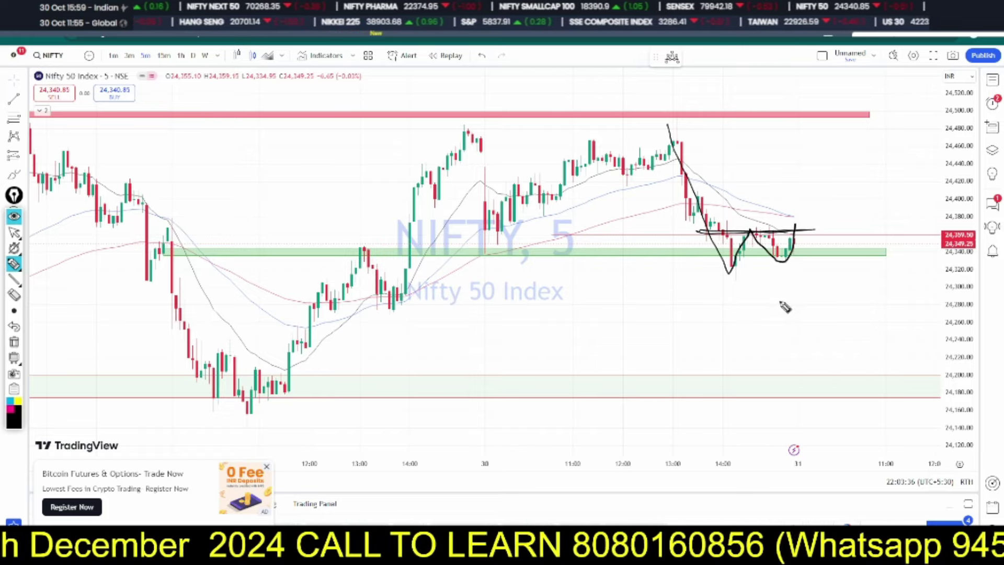
Handwrite and underline the 24375-420 level and the 24420 BUY level.
{"action": "mouse_move", "coordinate": [775, 298]}
{"action": "left_mouse_down"}
{"action": "mouse_move", "coordinate": [822, 306]}
{"action": "mouse_move", "coordinate": [868, 284]}
{"action": "left_mouse_up"}
{"action": "left_click_drag", "start_coordinate": [773, 314], "coordinate": [866, 293]}
{"action": "left_click_drag", "start_coordinate": [790, 319], "coordinate": [857, 306]}
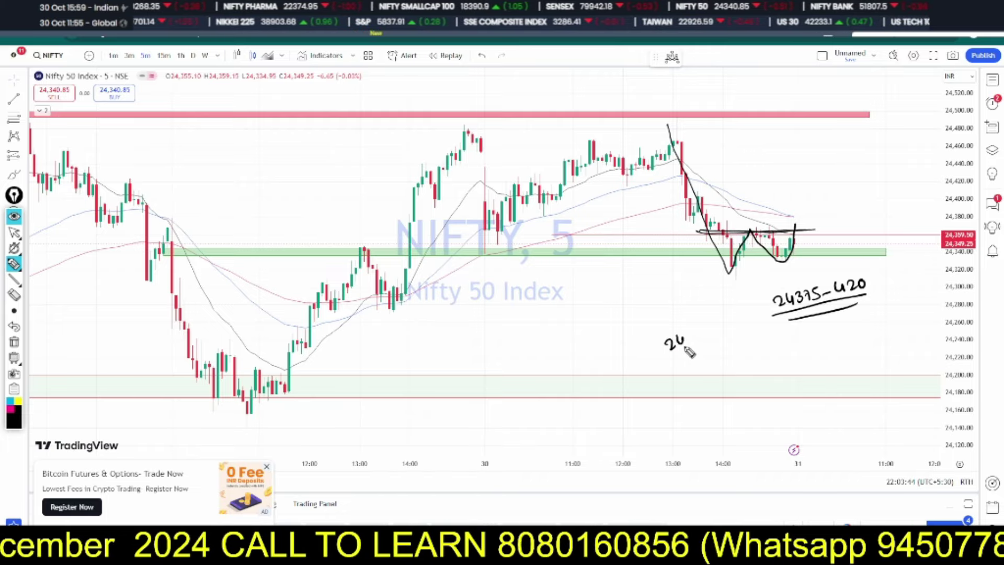
{"action": "left_click_drag", "start_coordinate": [686, 347], "coordinate": [707, 347]}
{"action": "left_click_drag", "start_coordinate": [706, 337], "coordinate": [714, 336]}
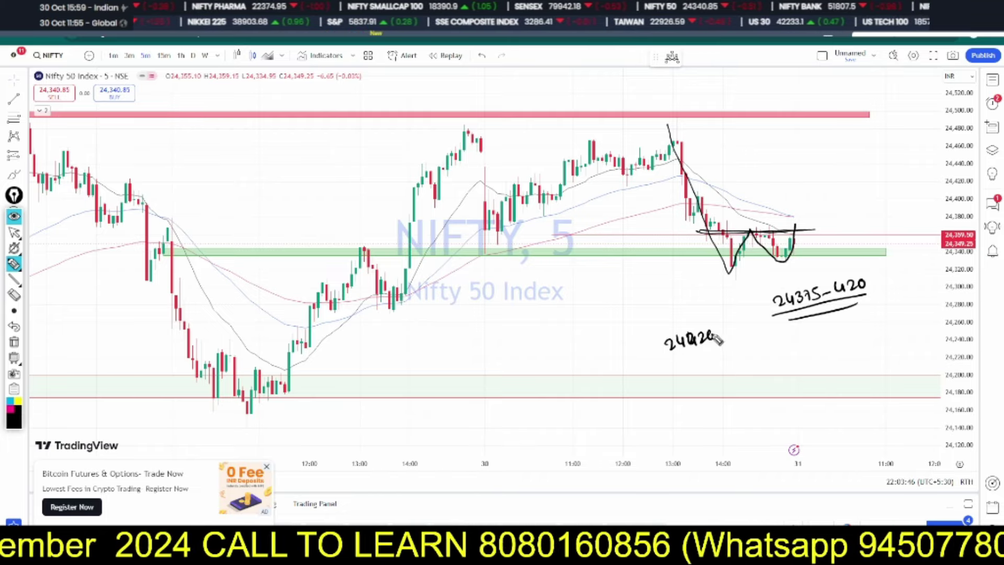
{"action": "mouse_move", "coordinate": [665, 360]}
{"action": "left_mouse_down"}
{"action": "mouse_move", "coordinate": [704, 347]}
{"action": "mouse_move", "coordinate": [706, 356]}
{"action": "left_mouse_up"}
{"action": "mouse_move", "coordinate": [747, 353]}
{"action": "left_mouse_down"}
{"action": "mouse_move", "coordinate": [764, 355]}
{"action": "mouse_move", "coordinate": [775, 335]}
{"action": "mouse_move", "coordinate": [742, 361]}
{"action": "mouse_move", "coordinate": [764, 321]}
{"action": "left_mouse_up"}
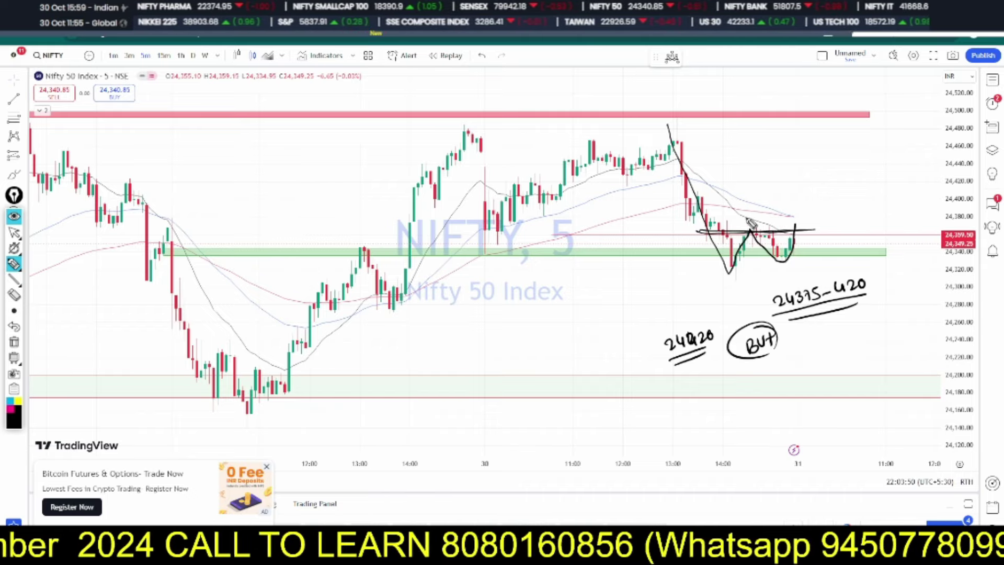
Draw upper and lower boundary lines, write SELL, and sketch the projected upward move.
{"action": "left_click_drag", "start_coordinate": [677, 208], "coordinate": [873, 199]}
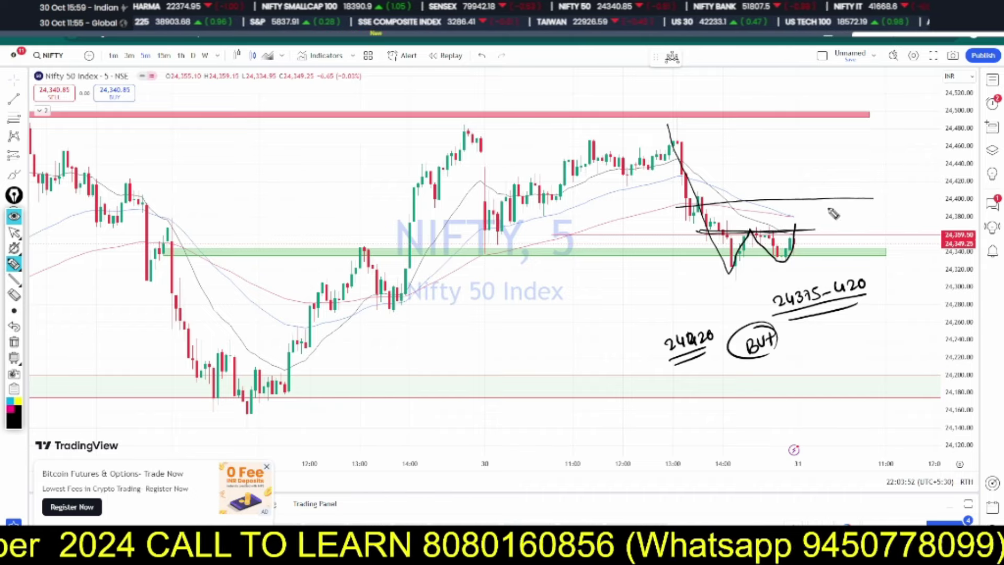
{"action": "left_click_drag", "start_coordinate": [703, 260], "coordinate": [877, 249]}
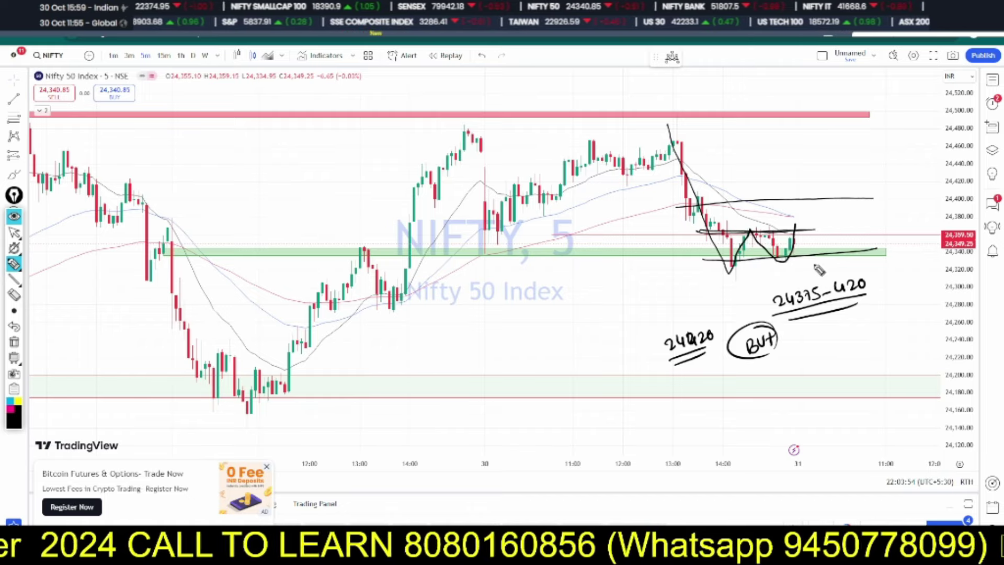
{"action": "left_click_drag", "start_coordinate": [816, 271], "coordinate": [847, 271]}
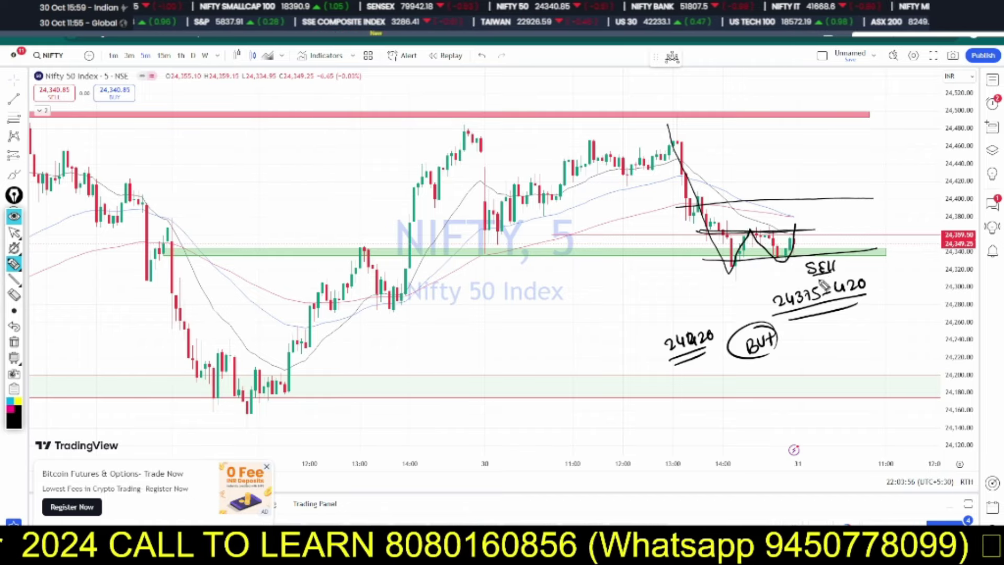
{"action": "mouse_move", "coordinate": [800, 198]}
{"action": "left_mouse_down"}
{"action": "mouse_move", "coordinate": [822, 237]}
{"action": "mouse_move", "coordinate": [845, 178]}
{"action": "mouse_move", "coordinate": [800, 191]}
{"action": "left_mouse_up"}
{"action": "left_click_drag", "start_coordinate": [708, 265], "coordinate": [878, 253]}
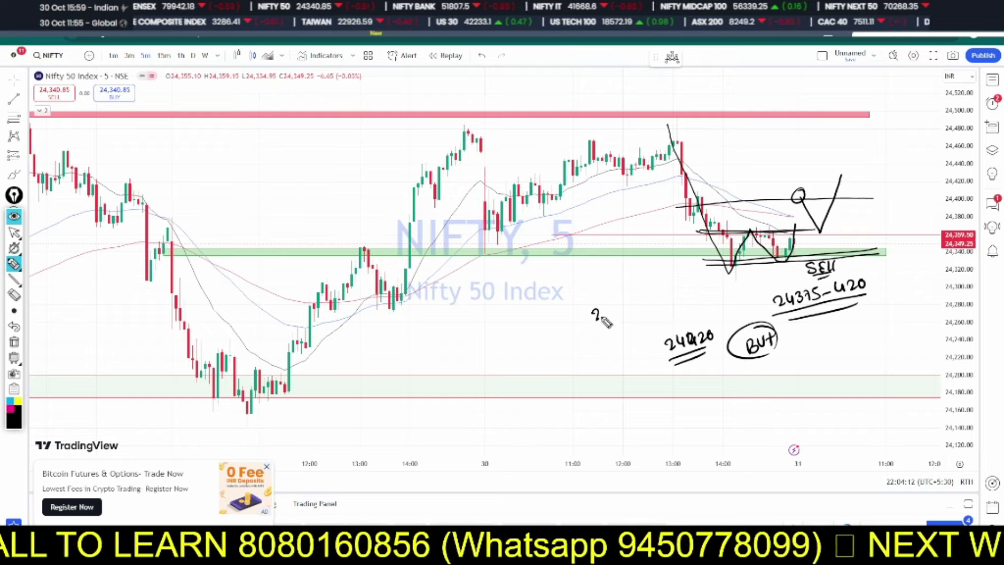
Handwrite the underlined 24550-520 level labelled RES with SELL, then clear the freehand marks.
{"action": "mouse_move", "coordinate": [600, 317]}
{"action": "left_mouse_down"}
{"action": "mouse_move", "coordinate": [643, 302]}
{"action": "mouse_move", "coordinate": [663, 308]}
{"action": "mouse_move", "coordinate": [680, 291]}
{"action": "mouse_move", "coordinate": [680, 313]}
{"action": "left_mouse_up"}
{"action": "left_click_drag", "start_coordinate": [600, 336], "coordinate": [691, 320]}
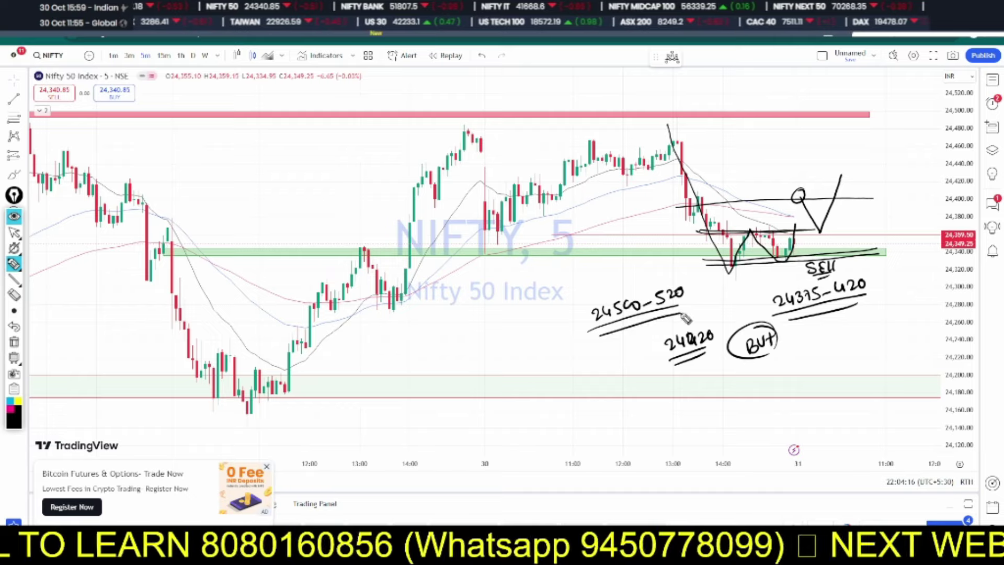
{"action": "mouse_move", "coordinate": [521, 331]}
{"action": "left_mouse_down"}
{"action": "mouse_move", "coordinate": [523, 339]}
{"action": "mouse_move", "coordinate": [541, 320]}
{"action": "mouse_move", "coordinate": [541, 329]}
{"action": "left_mouse_up"}
{"action": "mouse_move", "coordinate": [515, 352]}
{"action": "left_mouse_down"}
{"action": "mouse_move", "coordinate": [543, 340]}
{"action": "mouse_move", "coordinate": [572, 355]}
{"action": "mouse_move", "coordinate": [560, 334]}
{"action": "mouse_move", "coordinate": [593, 328]}
{"action": "left_mouse_up"}
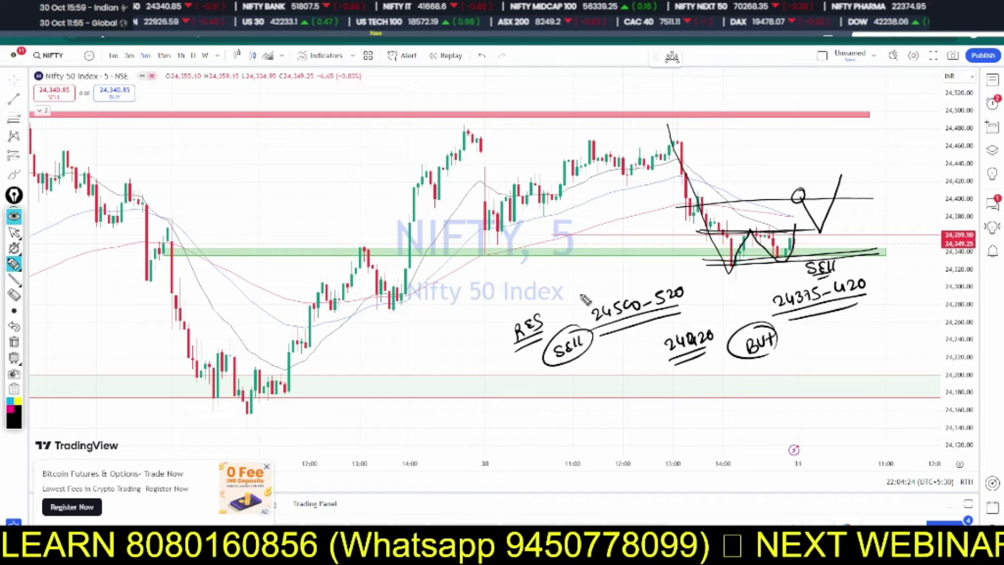
{"action": "left_click", "coordinate": [14, 231]}
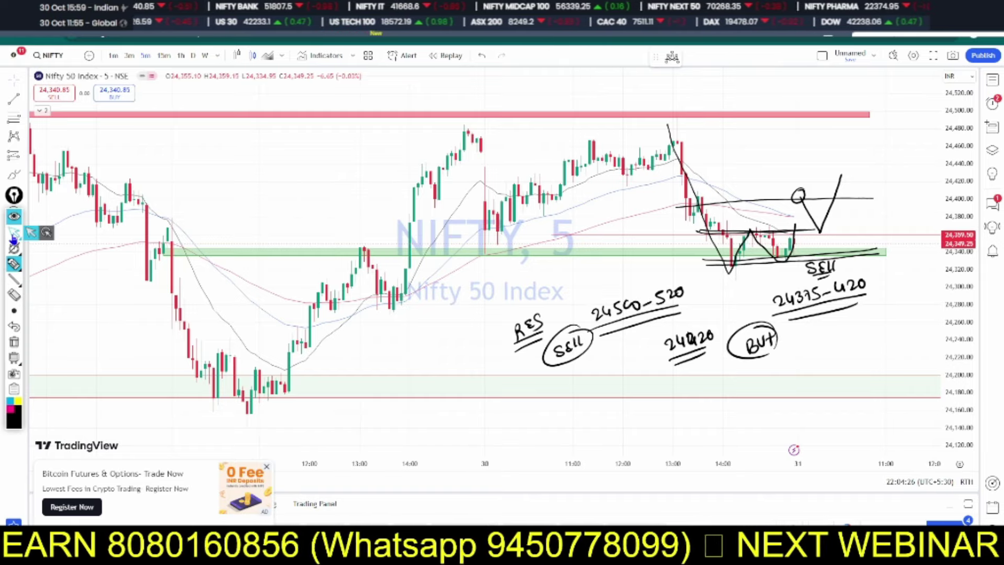
{"action": "left_click", "coordinate": [14, 341]}
On BANKNIFTY, circle 52620 and 51465, clear the ink, and switch to 3-minute candles.
{"action": "key", "text": "ctrl+Tab"}
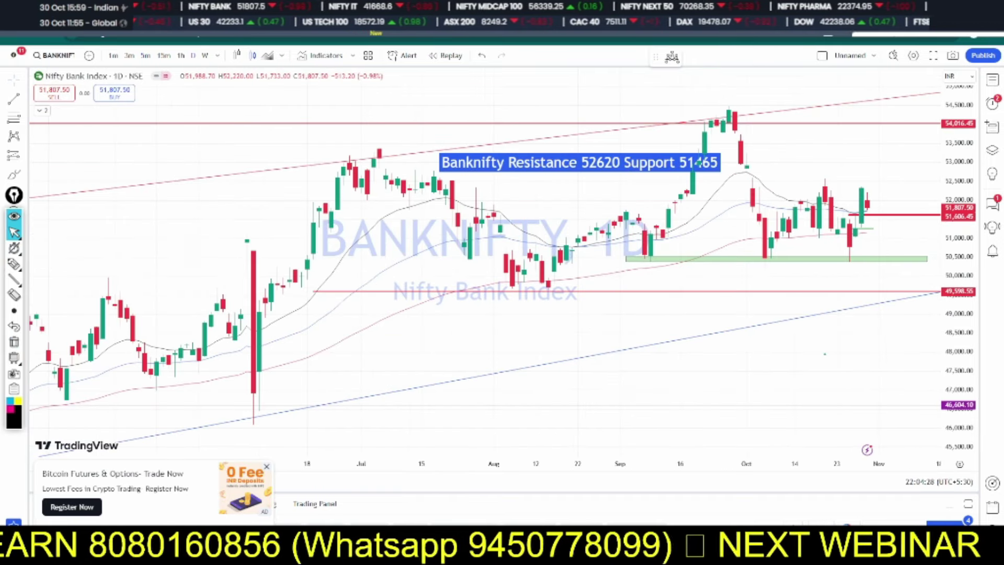
{"action": "scroll", "coordinate": [802, 298], "scroll_direction": "up", "scroll_amount": 3}
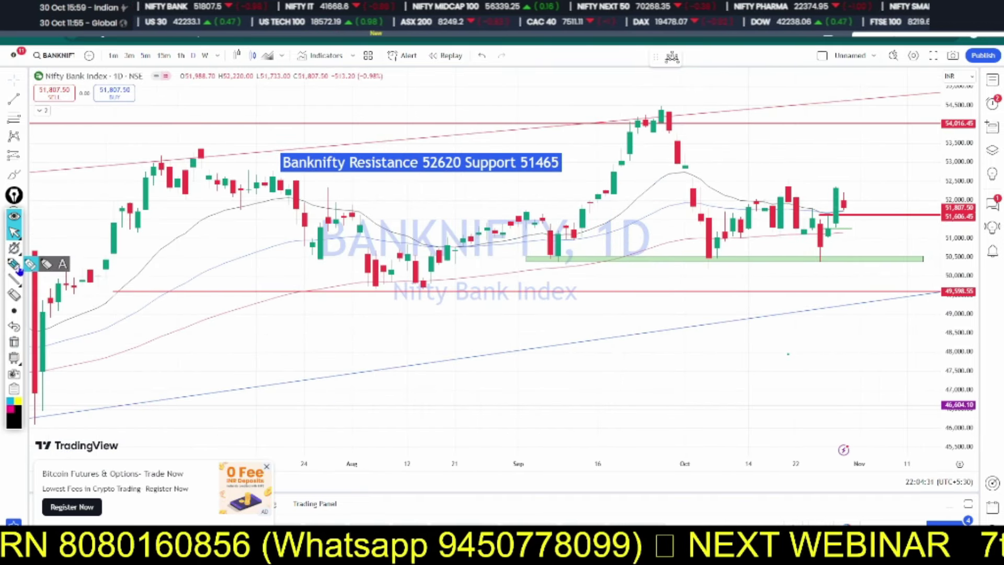
{"action": "mouse_move", "coordinate": [463, 150]}
{"action": "left_mouse_down"}
{"action": "mouse_move", "coordinate": [425, 153]}
{"action": "mouse_move", "coordinate": [444, 177]}
{"action": "mouse_move", "coordinate": [469, 152]}
{"action": "left_mouse_up"}
{"action": "mouse_move", "coordinate": [541, 143]}
{"action": "left_mouse_down"}
{"action": "mouse_move", "coordinate": [517, 173]}
{"action": "mouse_move", "coordinate": [572, 181]}
{"action": "mouse_move", "coordinate": [544, 138]}
{"action": "left_mouse_up"}
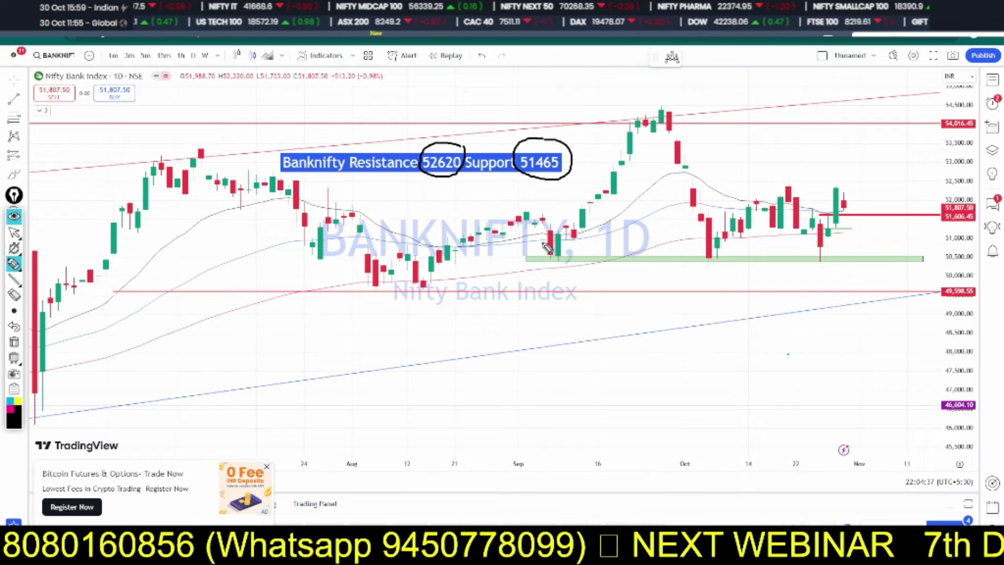
{"action": "left_click", "coordinate": [14, 232]}
{"action": "left_click", "coordinate": [14, 341]}
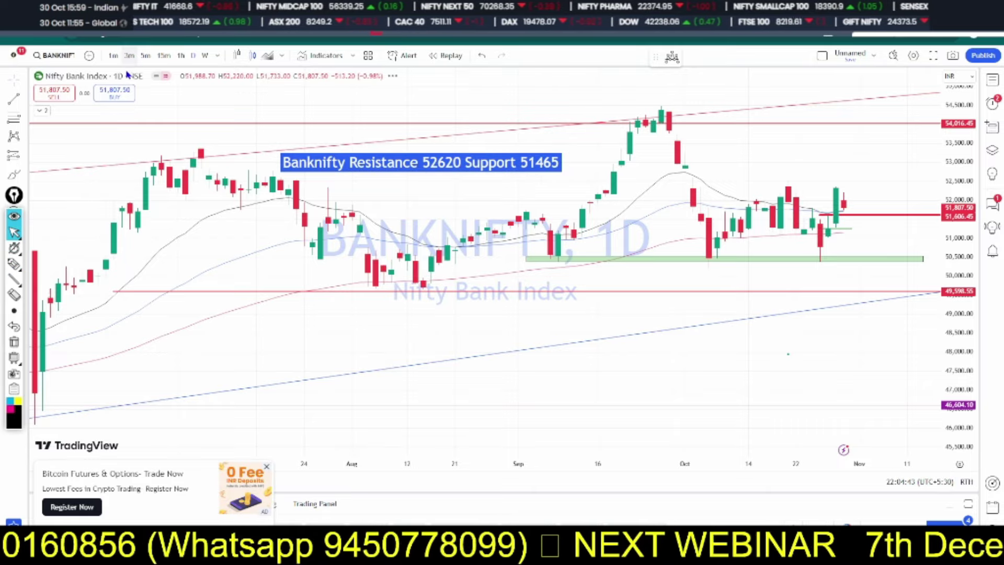
{"action": "left_click", "coordinate": [129, 56]}
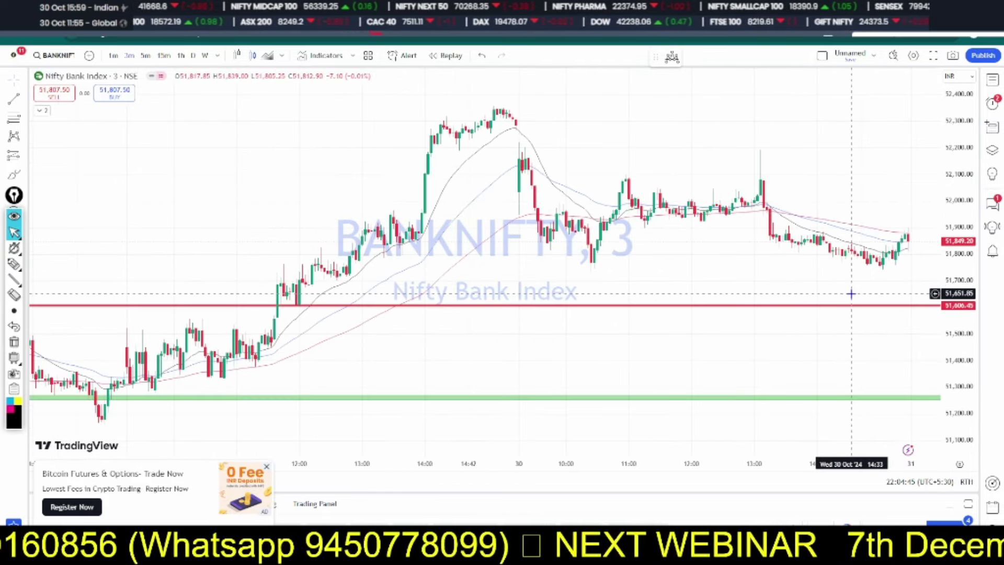
Draw a locked thin green rectangle zone at about 51,735–51,750 reaching the chart's right edge.
{"action": "left_click_drag", "start_coordinate": [915, 276], "coordinate": [836, 268]}
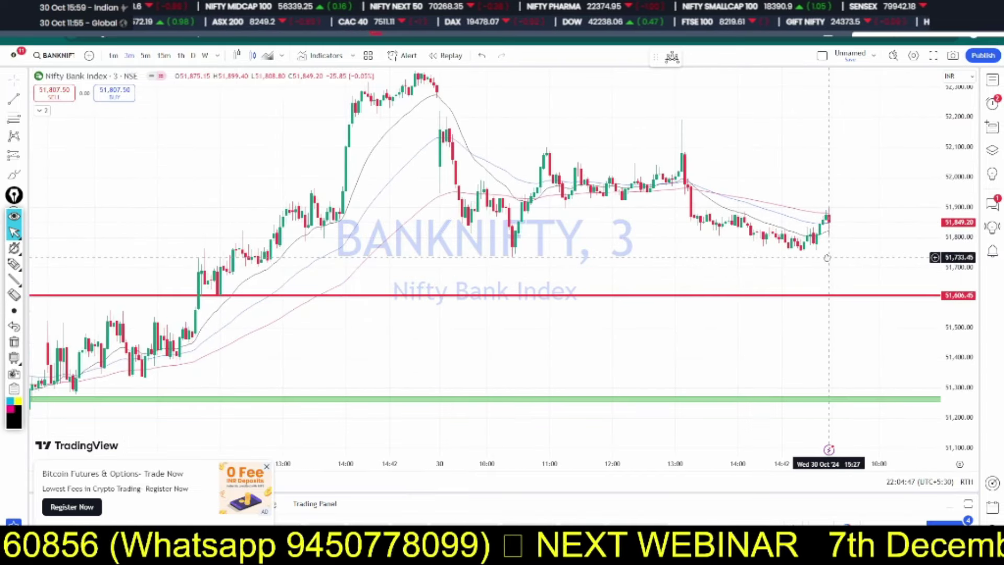
{"action": "left_click_drag", "start_coordinate": [954, 259], "coordinate": [949, 245]}
{"action": "scroll", "coordinate": [952, 238], "scroll_direction": "down", "scroll_amount": 3}
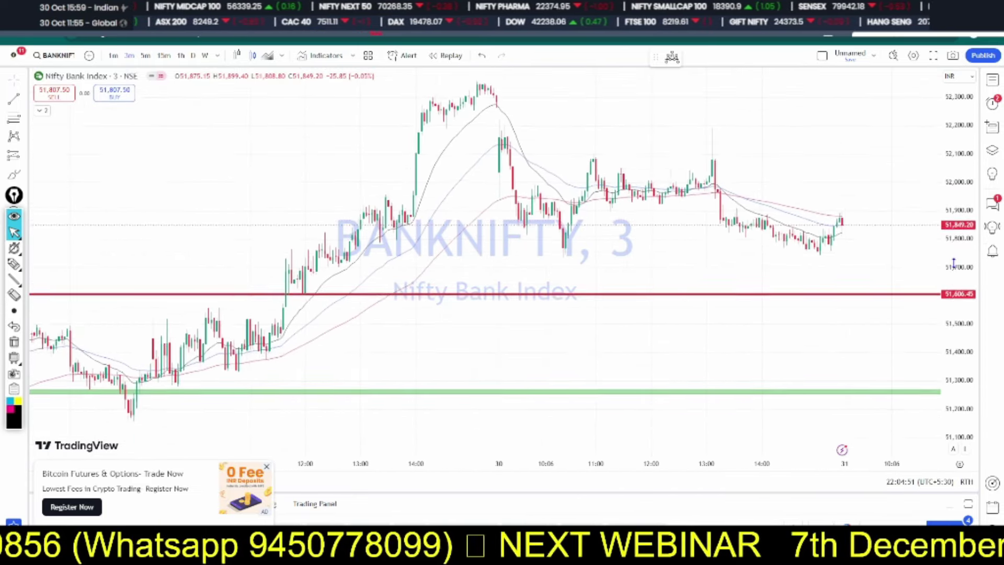
{"action": "left_click_drag", "start_coordinate": [889, 259], "coordinate": [861, 259]}
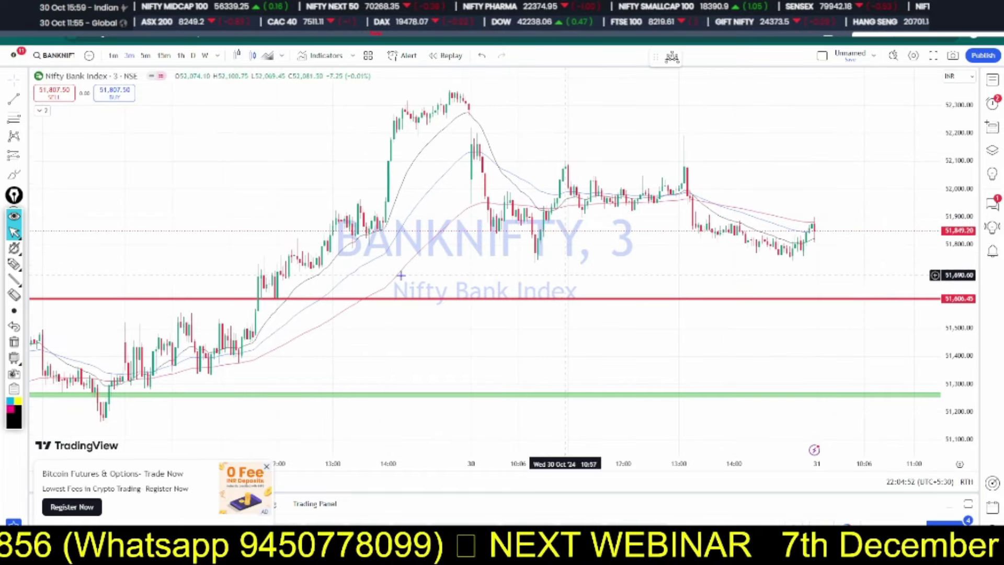
{"action": "left_click", "coordinate": [22, 177]}
{"action": "left_click", "coordinate": [103, 341]}
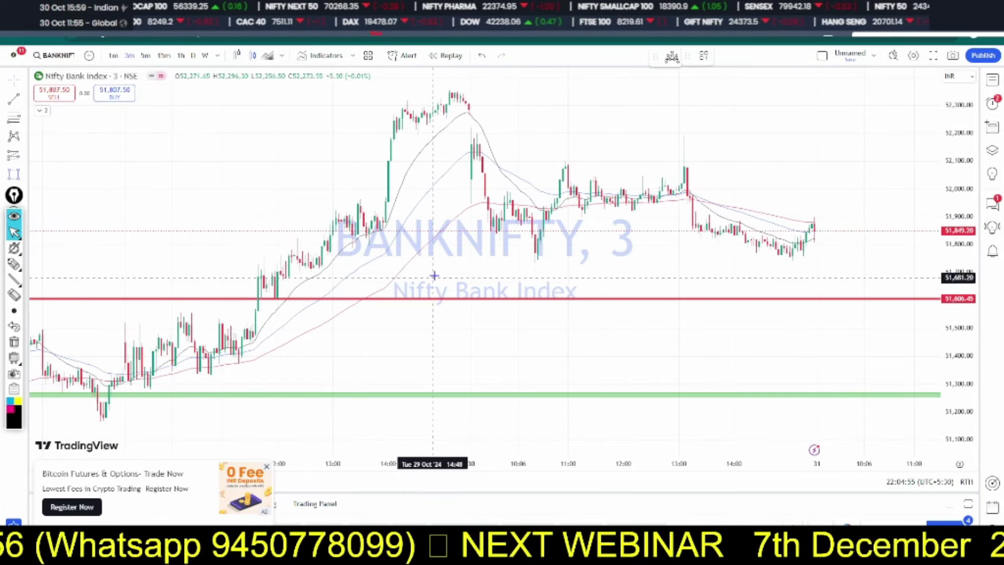
{"action": "left_click", "coordinate": [446, 262]}
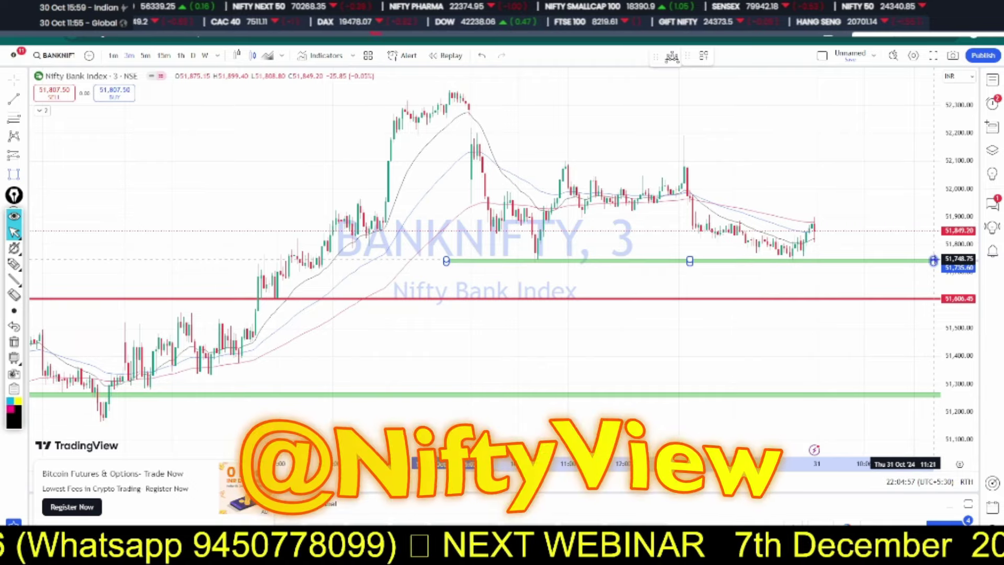
{"action": "left_click", "coordinate": [933, 261]}
{"action": "left_click", "coordinate": [819, 55]}
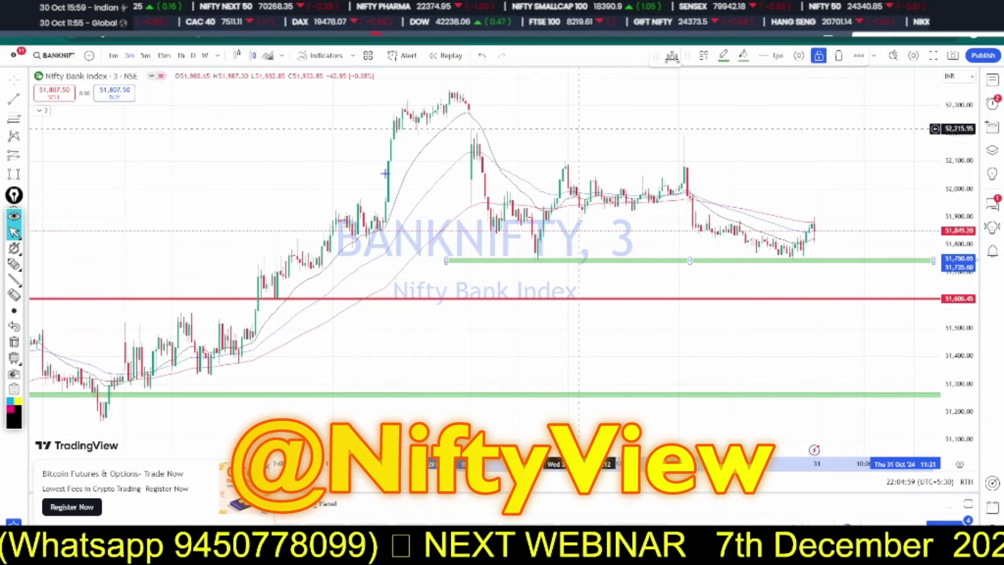
{"action": "left_click", "coordinate": [23, 268]}
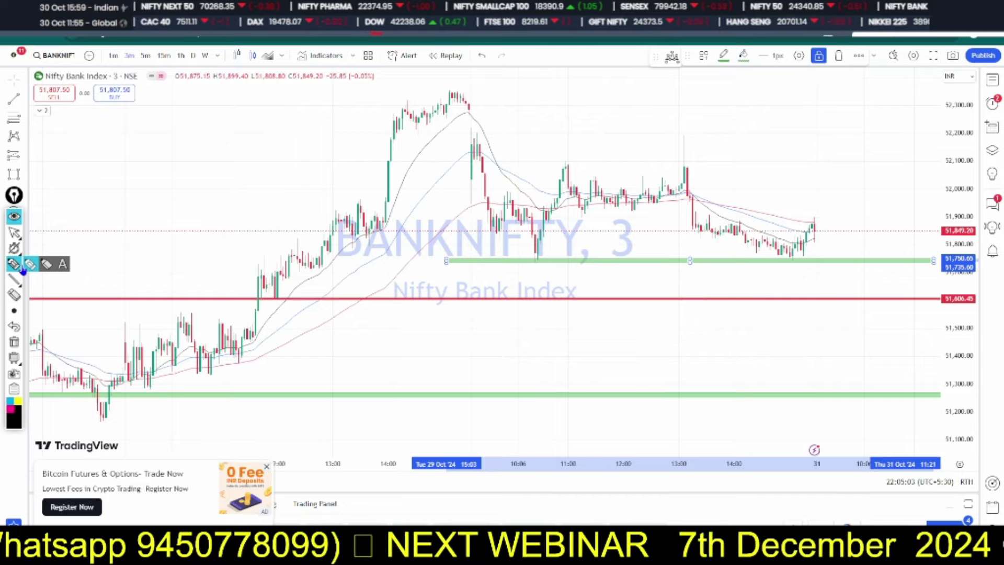
{"action": "left_click", "coordinate": [737, 333]}
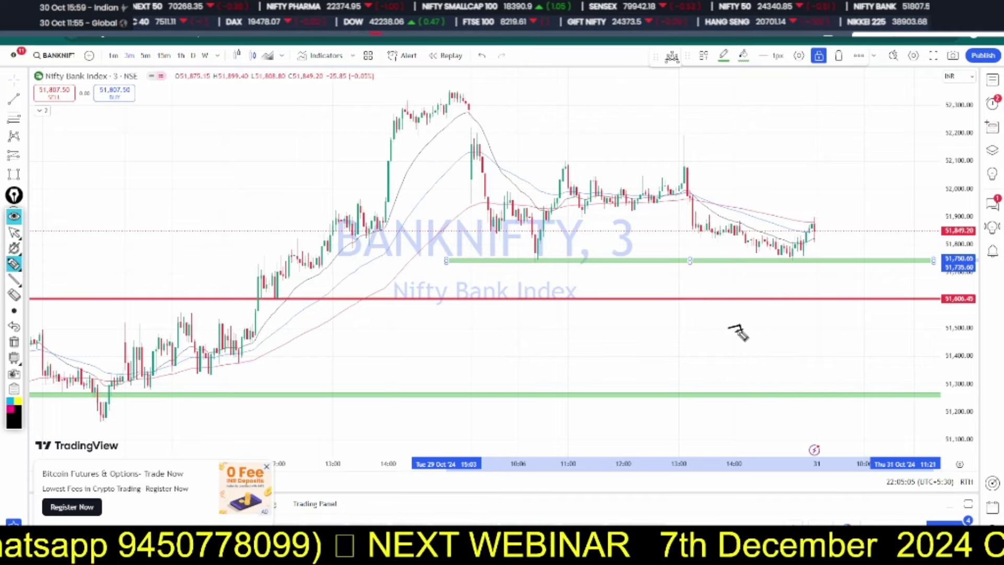
{"action": "left_click_drag", "start_coordinate": [737, 333], "coordinate": [891, 308]}
{"action": "left_click_drag", "start_coordinate": [809, 330], "coordinate": [892, 324]}
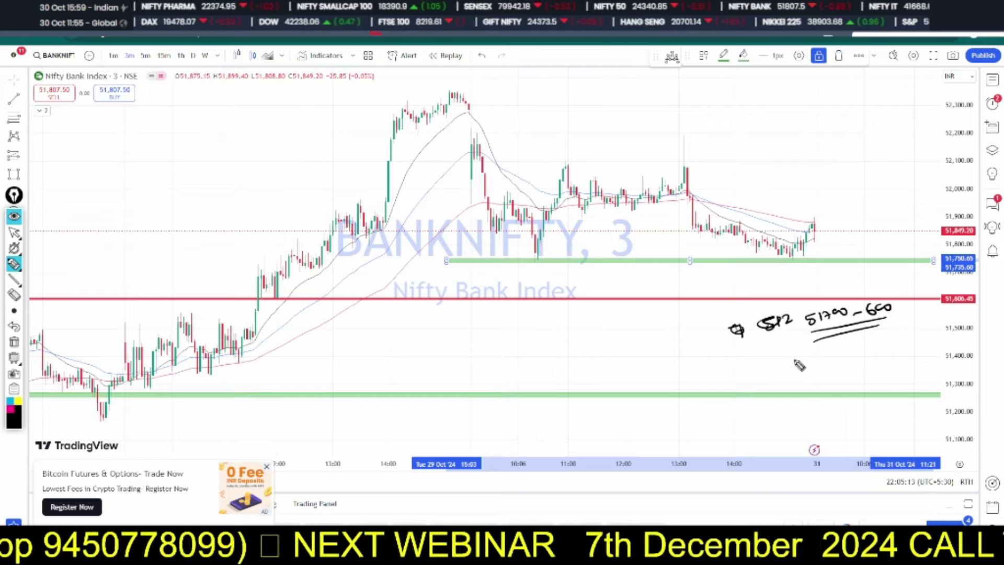
{"action": "left_click_drag", "start_coordinate": [813, 355], "coordinate": [808, 368]}
{"action": "left_click_drag", "start_coordinate": [815, 349], "coordinate": [813, 348]}
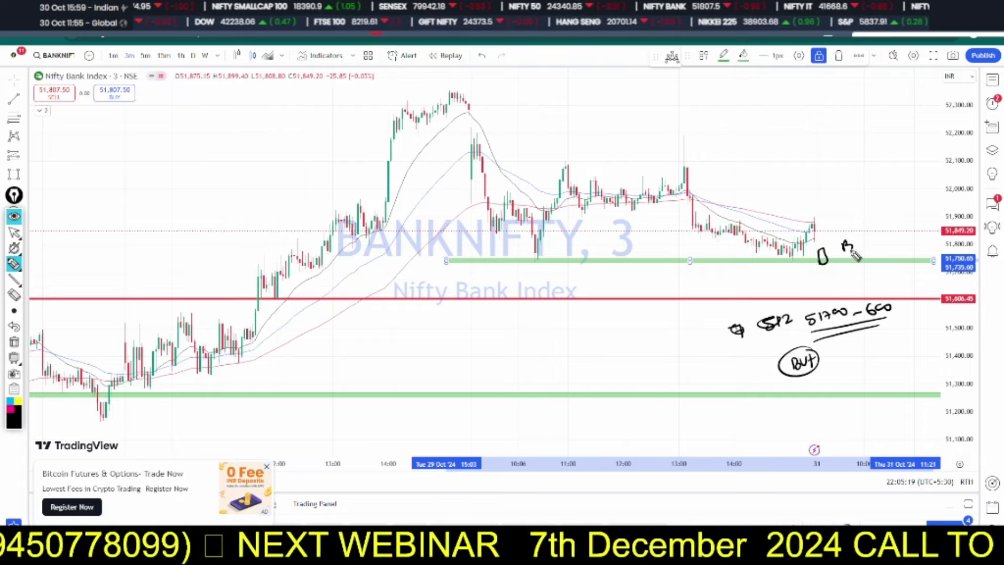
{"action": "left_click_drag", "start_coordinate": [848, 246], "coordinate": [858, 249]}
{"action": "mouse_move", "coordinate": [861, 240]}
{"action": "left_mouse_down"}
{"action": "mouse_move", "coordinate": [862, 252]}
{"action": "mouse_move", "coordinate": [836, 246]}
{"action": "mouse_move", "coordinate": [868, 230]}
{"action": "left_mouse_up"}
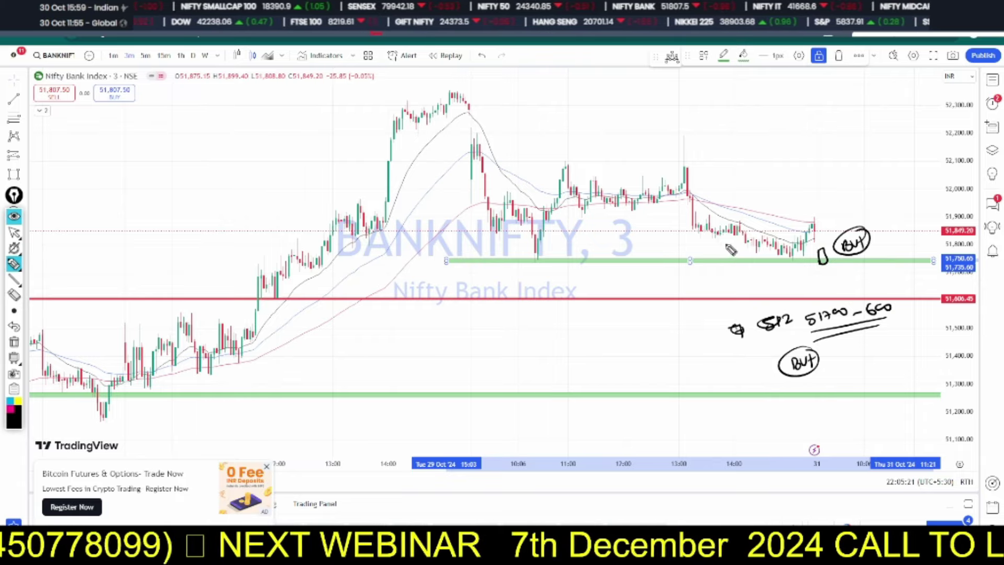
{"action": "left_click_drag", "start_coordinate": [695, 228], "coordinate": [855, 225]}
{"action": "left_click_drag", "start_coordinate": [703, 225], "coordinate": [865, 219]}
{"action": "left_click_drag", "start_coordinate": [765, 203], "coordinate": [798, 201]}
{"action": "mouse_move", "coordinate": [766, 215]}
{"action": "left_mouse_down"}
{"action": "mouse_move", "coordinate": [860, 196]}
{"action": "mouse_move", "coordinate": [857, 183]}
{"action": "left_mouse_up"}
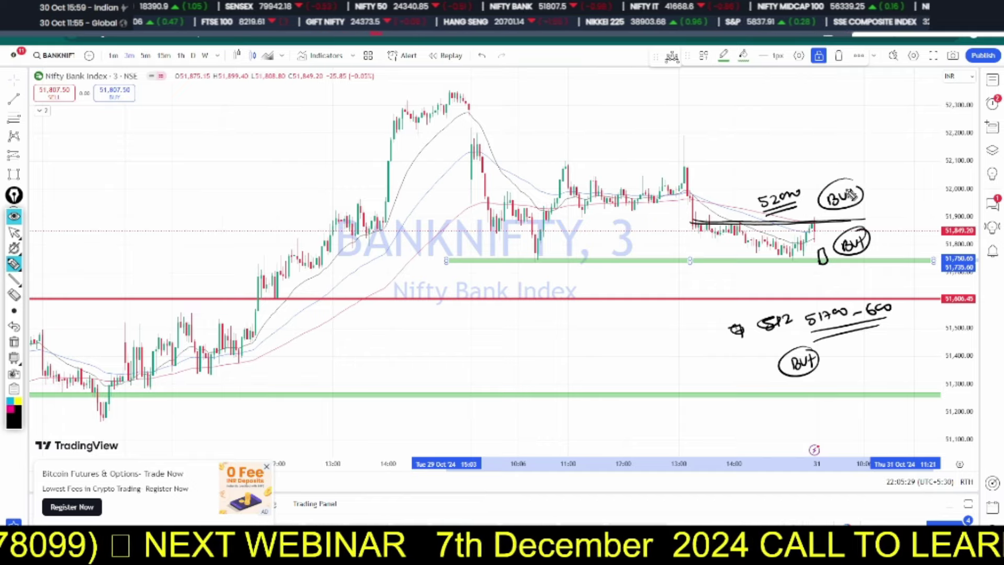
{"action": "mouse_move", "coordinate": [813, 220]}
{"action": "left_mouse_down"}
{"action": "mouse_move", "coordinate": [840, 205]}
{"action": "mouse_move", "coordinate": [842, 163]}
{"action": "left_mouse_up"}
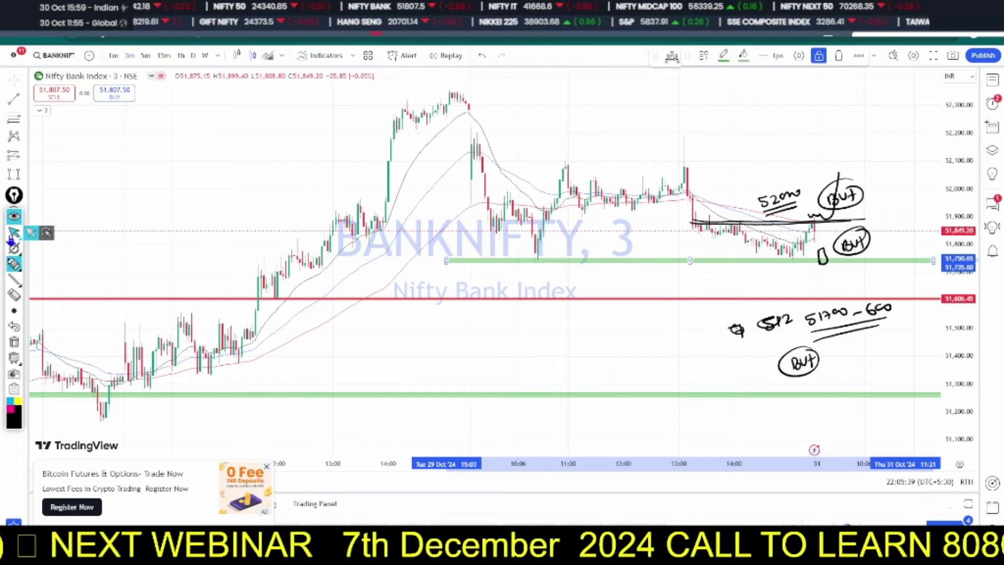
{"action": "left_click", "coordinate": [14, 232]}
{"action": "left_click", "coordinate": [14, 341]}
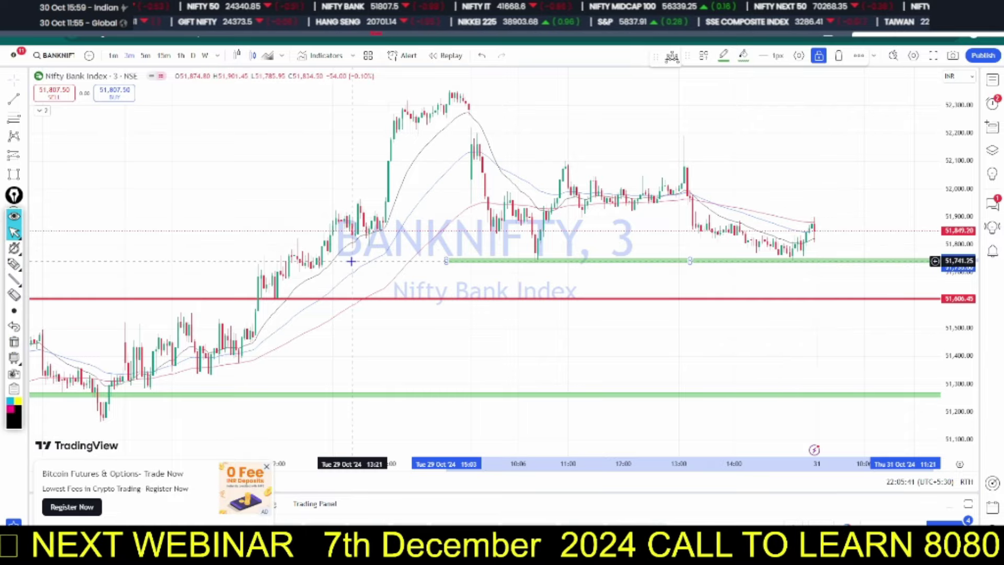
Put the chart on the daily timeframe and load Nifty Financial Services from the watchlist.
{"action": "left_click", "coordinate": [193, 55]}
{"action": "left_click", "coordinate": [531, 433]}
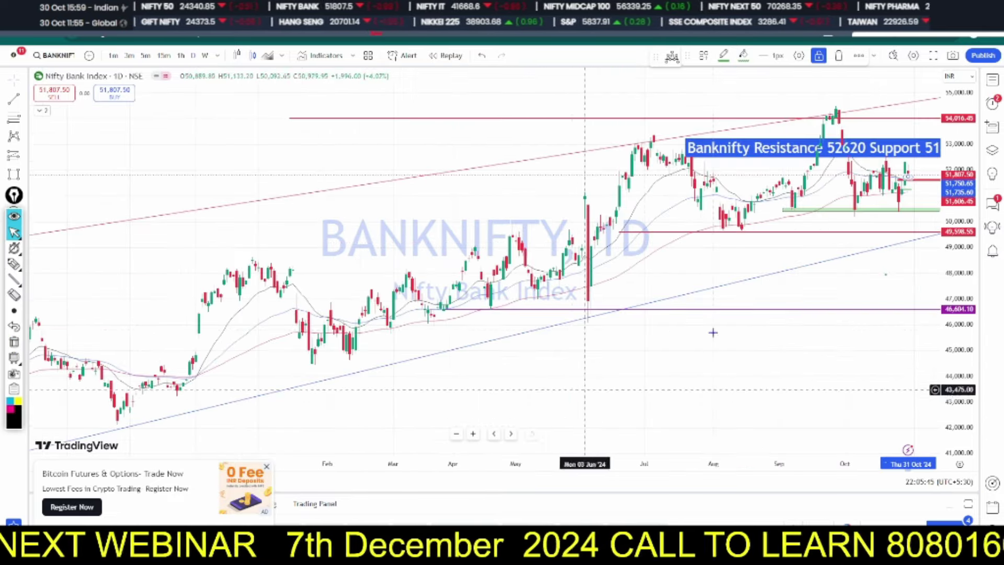
{"action": "scroll", "coordinate": [732, 329], "scroll_direction": "up", "scroll_amount": 3}
{"action": "scroll", "coordinate": [767, 323], "scroll_direction": "up", "scroll_amount": 3}
{"action": "left_click", "coordinate": [992, 79]}
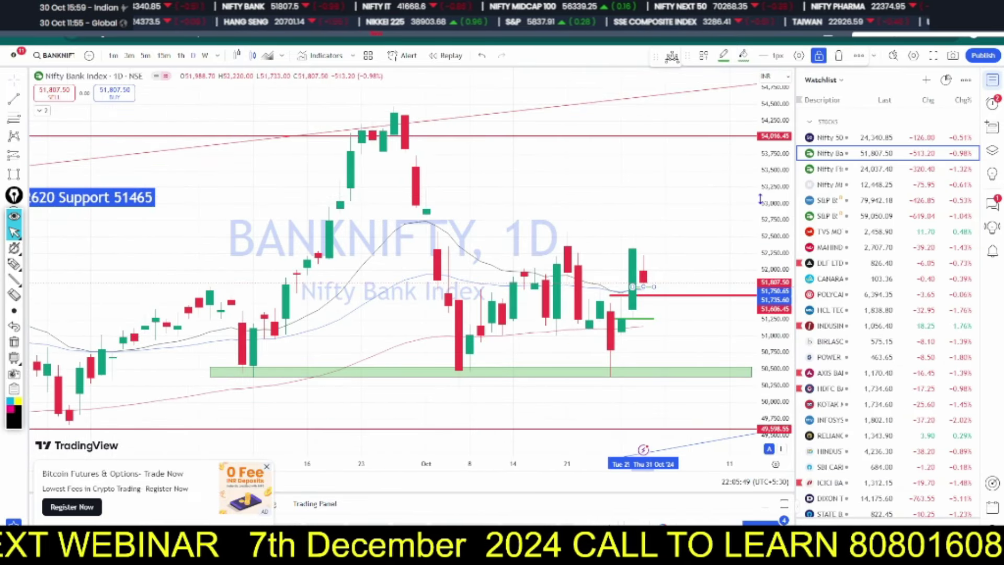
{"action": "left_click", "coordinate": [831, 168]}
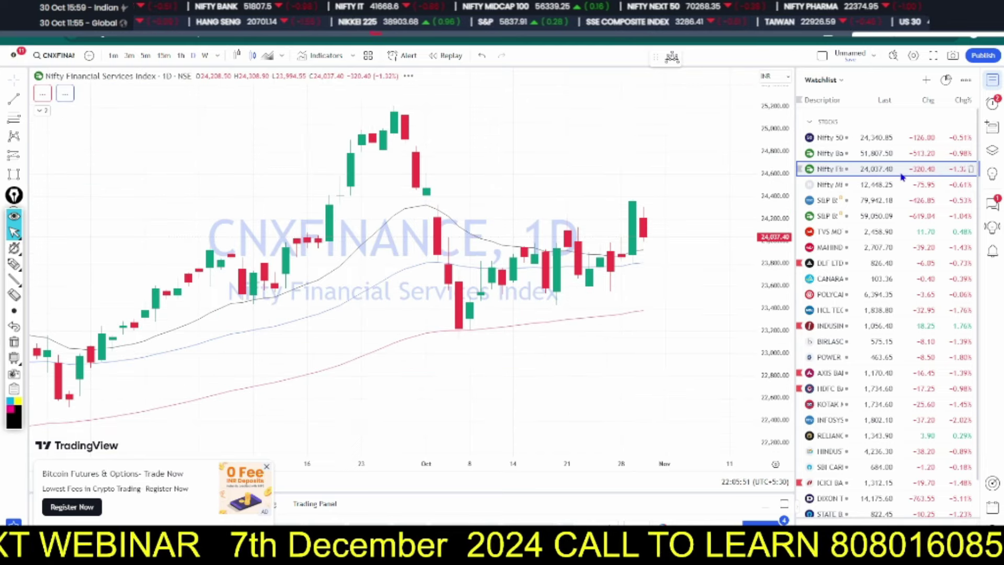
{"action": "left_click", "coordinate": [989, 84]}
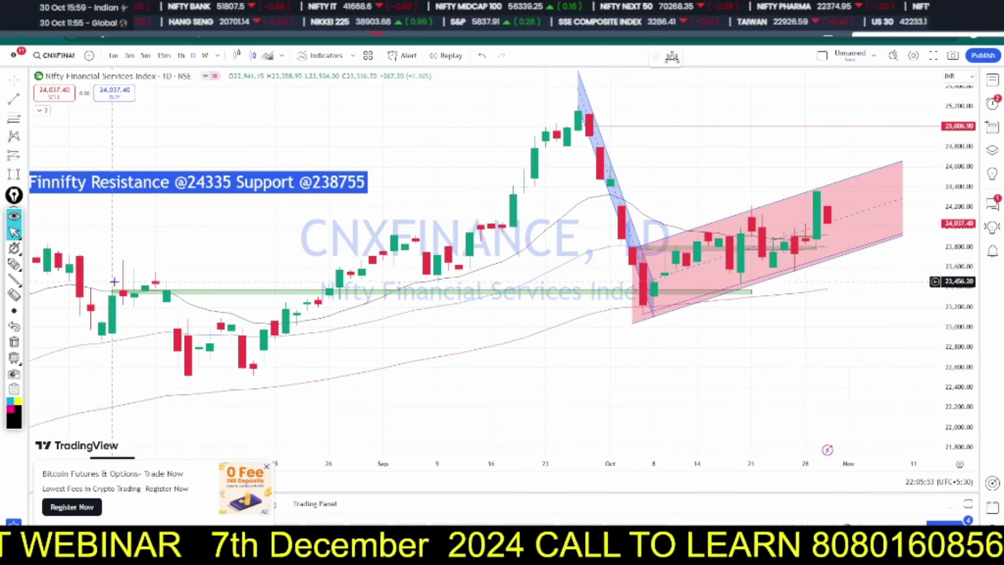
Circle the Finnifty resistance 24335 and support 238755 with the brush, then erase the circles.
{"action": "mouse_move", "coordinate": [228, 157]}
{"action": "left_mouse_down"}
{"action": "mouse_move", "coordinate": [173, 192]}
{"action": "mouse_move", "coordinate": [233, 201]}
{"action": "mouse_move", "coordinate": [228, 156]}
{"action": "left_mouse_up"}
{"action": "mouse_move", "coordinate": [361, 150]}
{"action": "left_mouse_down"}
{"action": "mouse_move", "coordinate": [317, 155]}
{"action": "mouse_move", "coordinate": [335, 215]}
{"action": "mouse_move", "coordinate": [374, 172]}
{"action": "mouse_move", "coordinate": [366, 160]}
{"action": "left_mouse_up"}
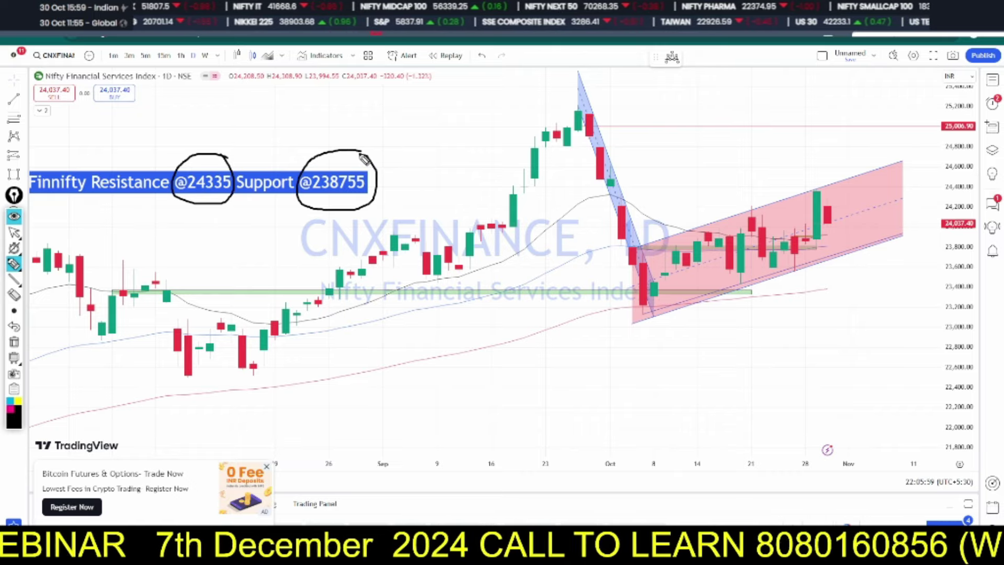
{"action": "left_click", "coordinate": [14, 232]}
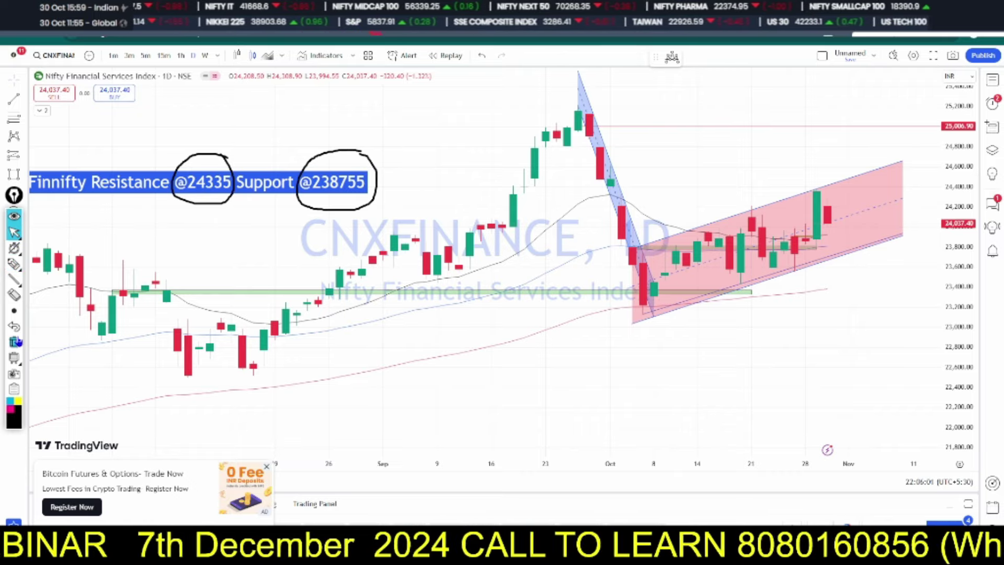
{"action": "left_click", "coordinate": [14, 342]}
View the Nifty Financial Services chart on the 15-minute timeframe, panning and zooming around.
{"action": "scroll", "coordinate": [577, 298], "scroll_direction": "down", "scroll_amount": 3}
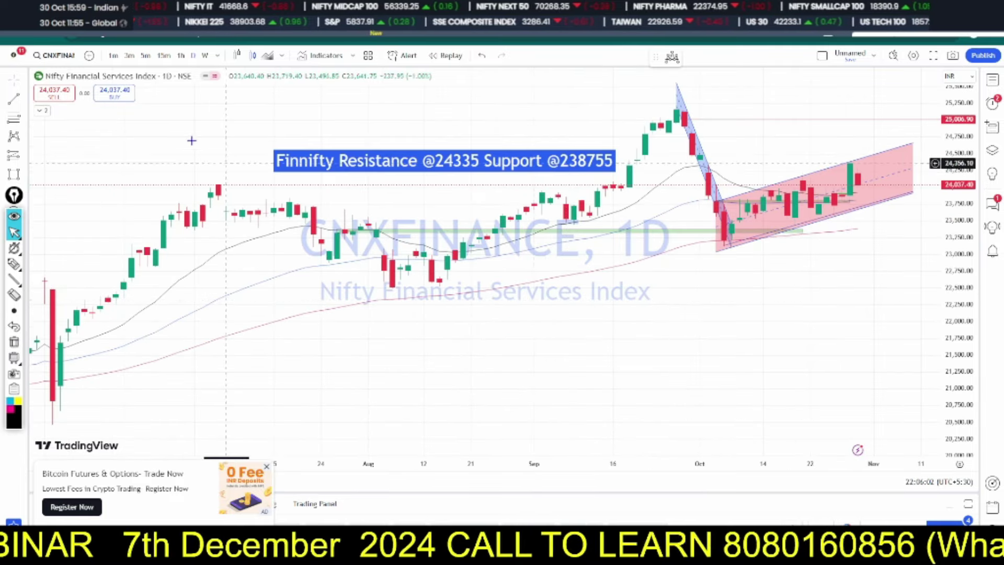
{"action": "left_click", "coordinate": [163, 55]}
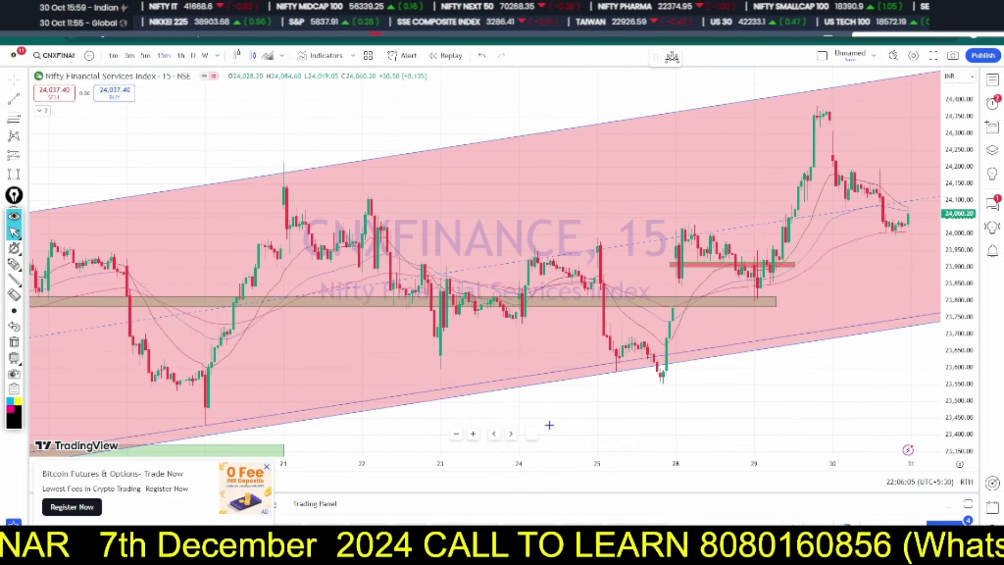
{"action": "left_click_drag", "start_coordinate": [899, 345], "coordinate": [755, 338]}
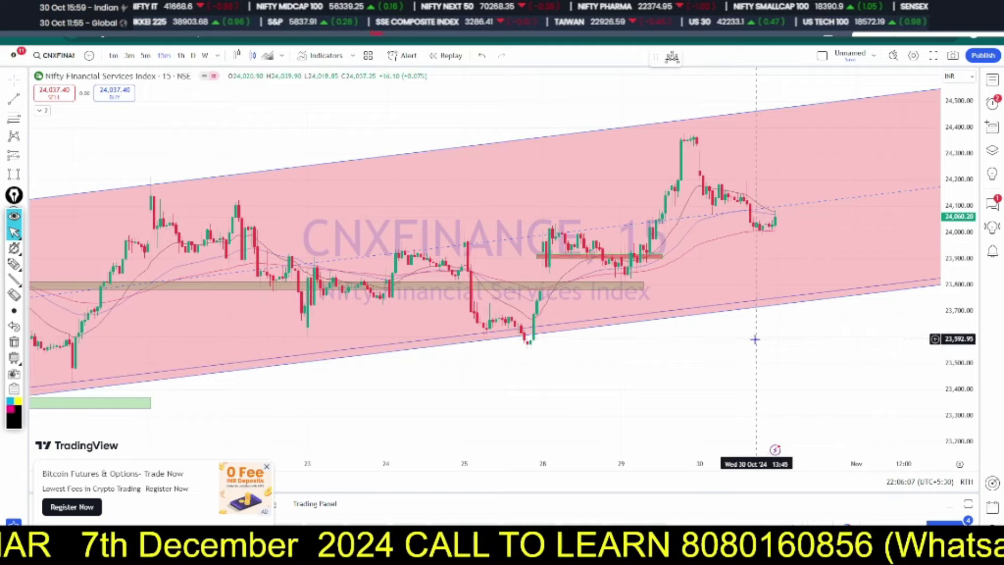
{"action": "scroll", "coordinate": [778, 348], "scroll_direction": "up", "scroll_amount": 1}
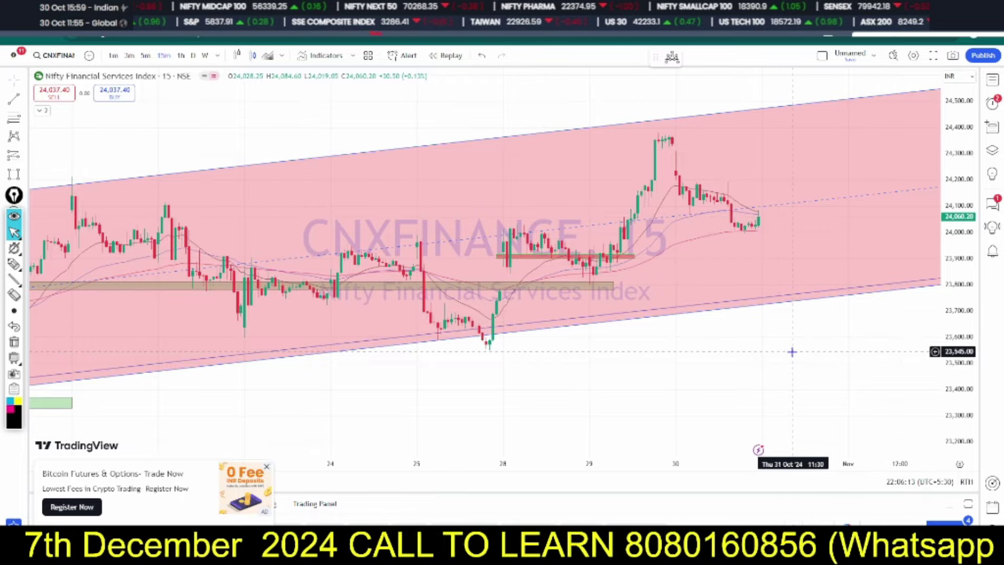
{"action": "scroll", "coordinate": [792, 351], "scroll_direction": "down", "scroll_amount": 1}
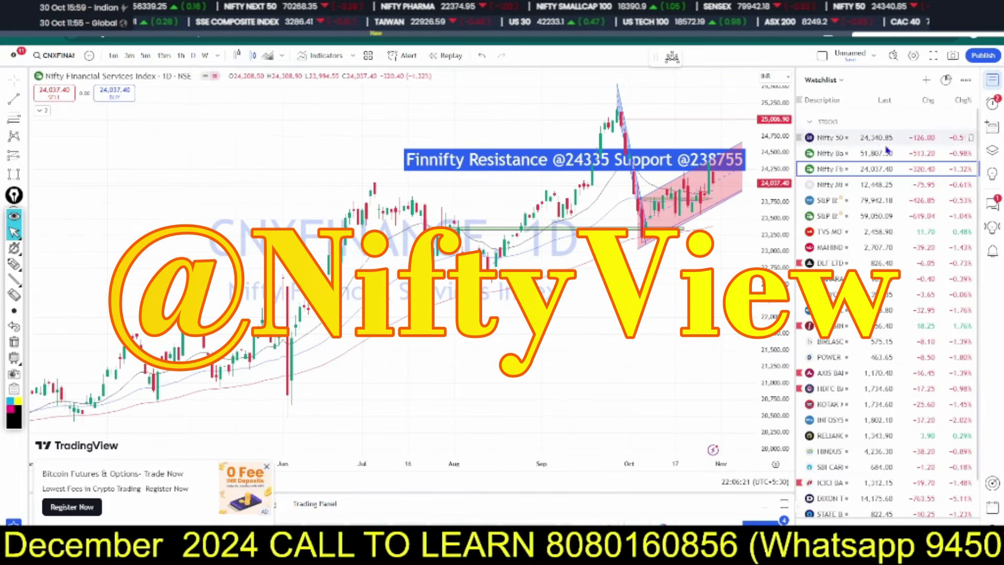
{"action": "key", "text": "Down"}
{"action": "key", "text": "Down"}
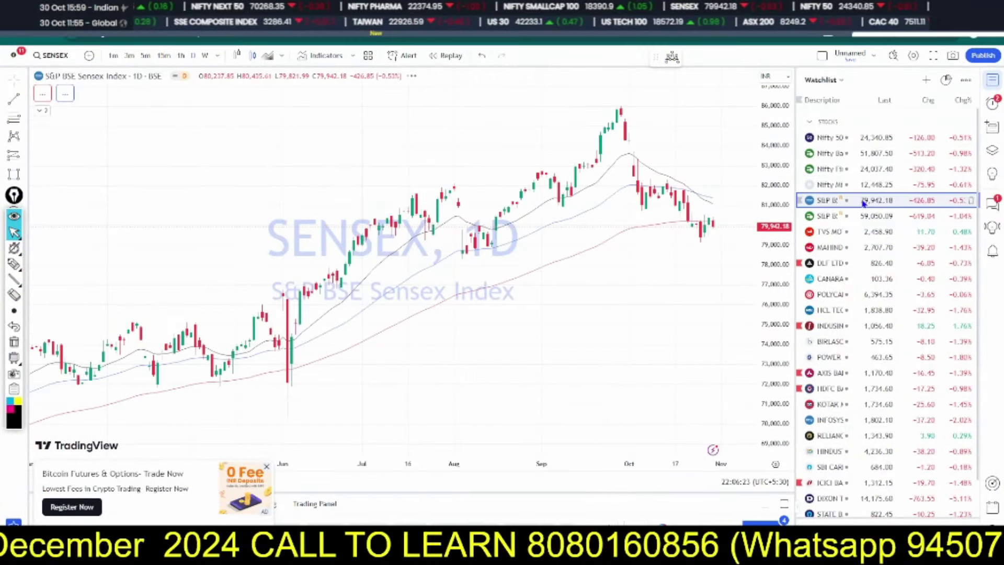
{"action": "type", "text": "15"}
{"action": "key", "text": "Return"}
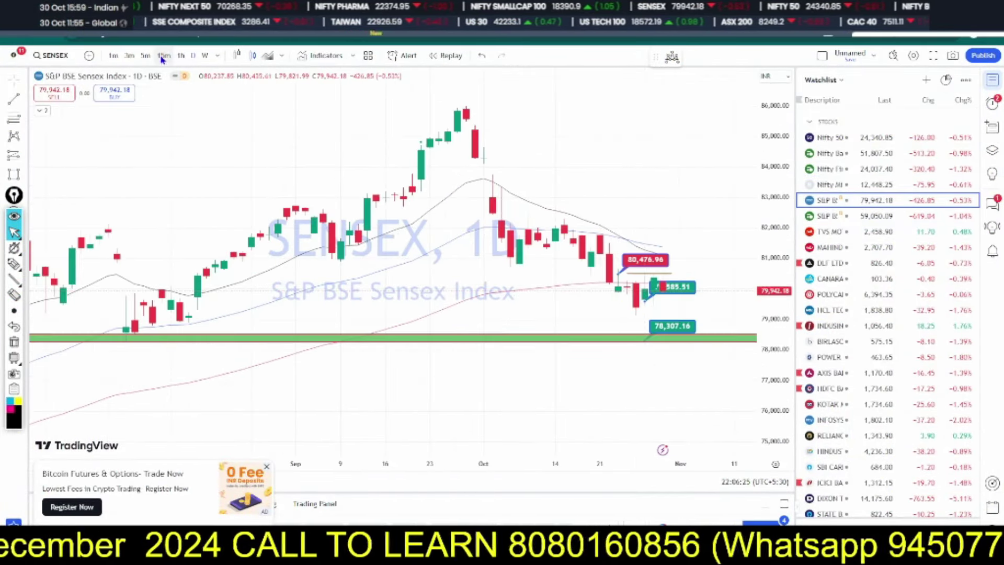
{"action": "scroll", "coordinate": [690, 346], "scroll_direction": "down", "scroll_amount": 2}
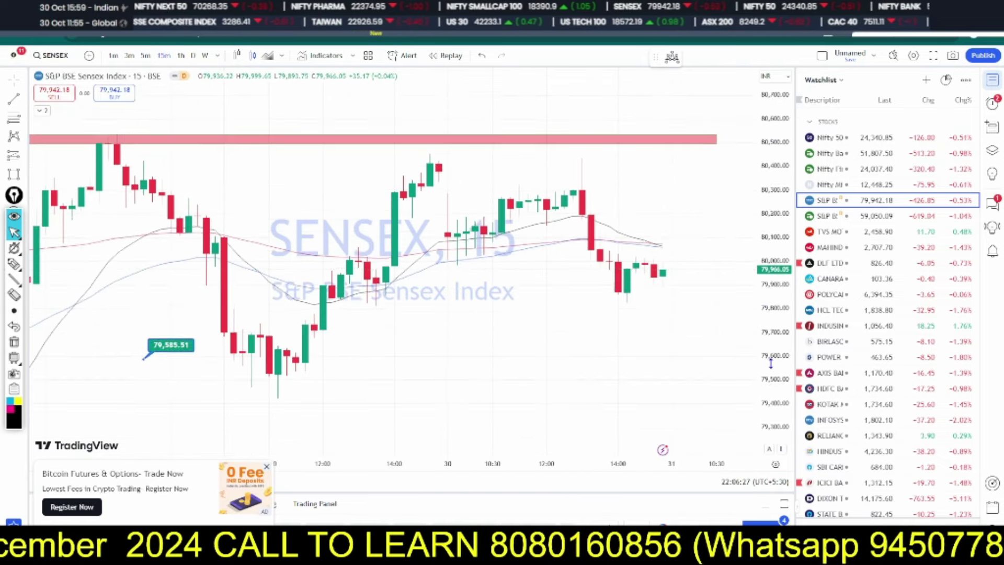
{"action": "scroll", "coordinate": [690, 346], "scroll_direction": "down", "scroll_amount": 3}
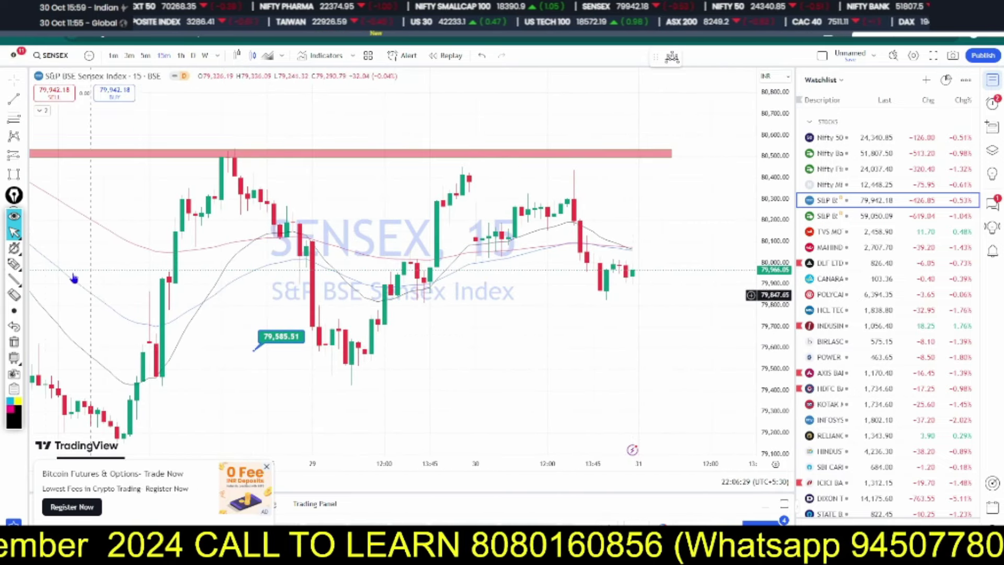
{"action": "left_click", "coordinate": [15, 263]}
{"action": "left_click_drag", "start_coordinate": [441, 263], "coordinate": [701, 260]}
{"action": "left_click_drag", "start_coordinate": [460, 250], "coordinate": [712, 247]}
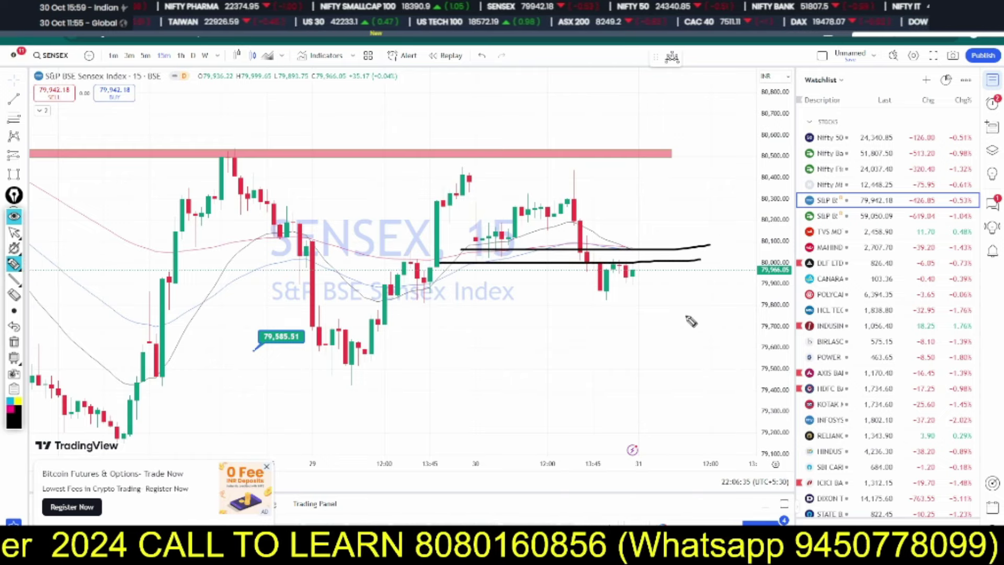
{"action": "left_click_drag", "start_coordinate": [572, 255], "coordinate": [786, 251]}
{"action": "left_click_drag", "start_coordinate": [494, 300], "coordinate": [727, 285]}
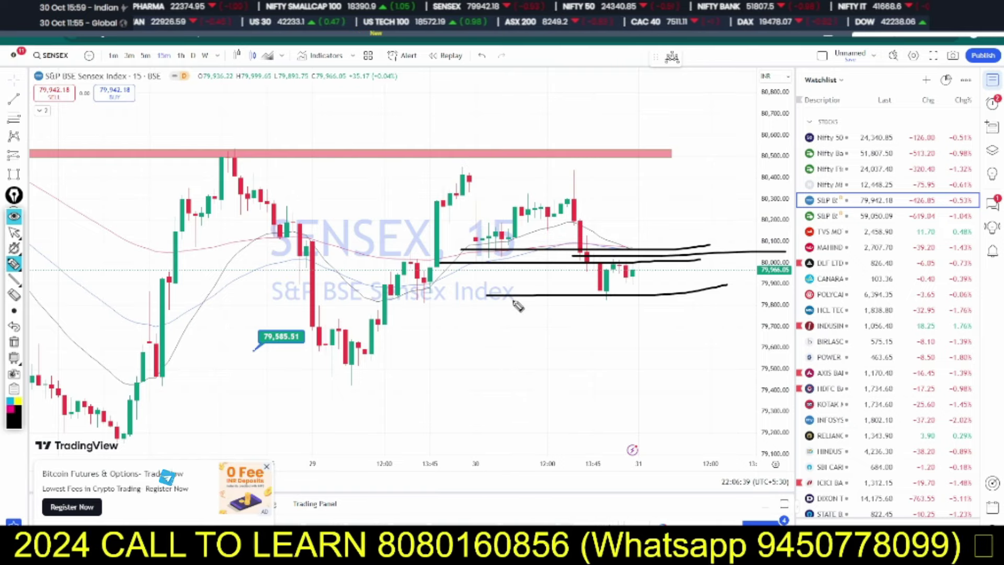
{"action": "left_click_drag", "start_coordinate": [489, 297], "coordinate": [699, 279]}
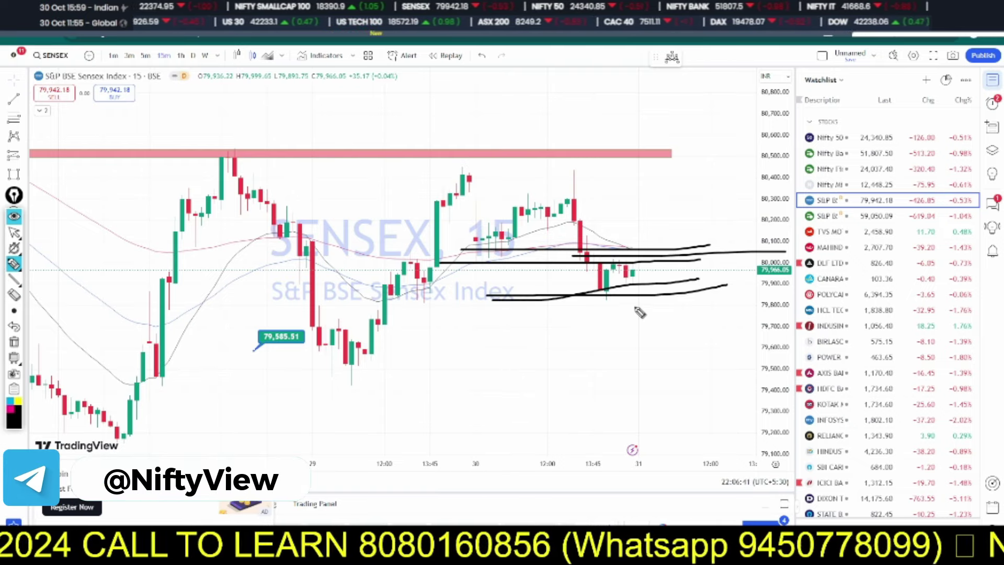
{"action": "mouse_move", "coordinate": [634, 303]}
{"action": "left_mouse_down"}
{"action": "mouse_move", "coordinate": [656, 286]}
{"action": "mouse_move", "coordinate": [668, 375]}
{"action": "left_mouse_up"}
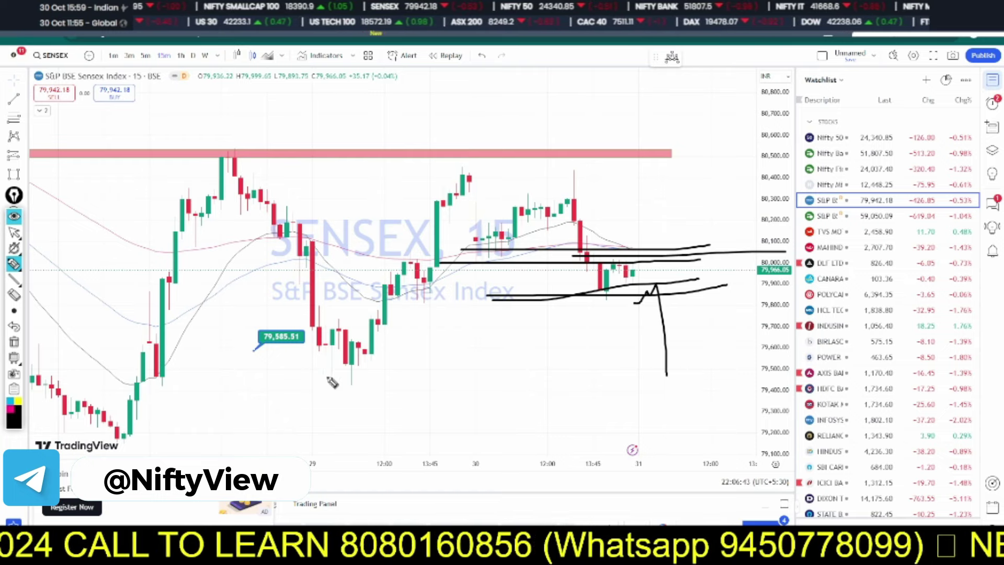
{"action": "mouse_move", "coordinate": [318, 371]}
{"action": "left_mouse_down"}
{"action": "mouse_move", "coordinate": [601, 372]}
{"action": "mouse_move", "coordinate": [730, 355]}
{"action": "left_mouse_up"}
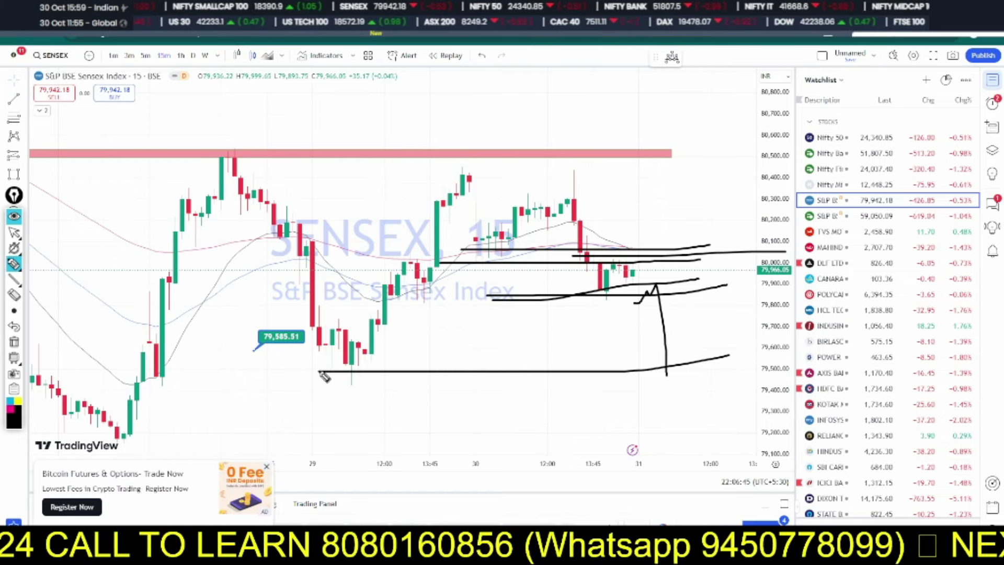
{"action": "left_click_drag", "start_coordinate": [321, 372], "coordinate": [732, 372]}
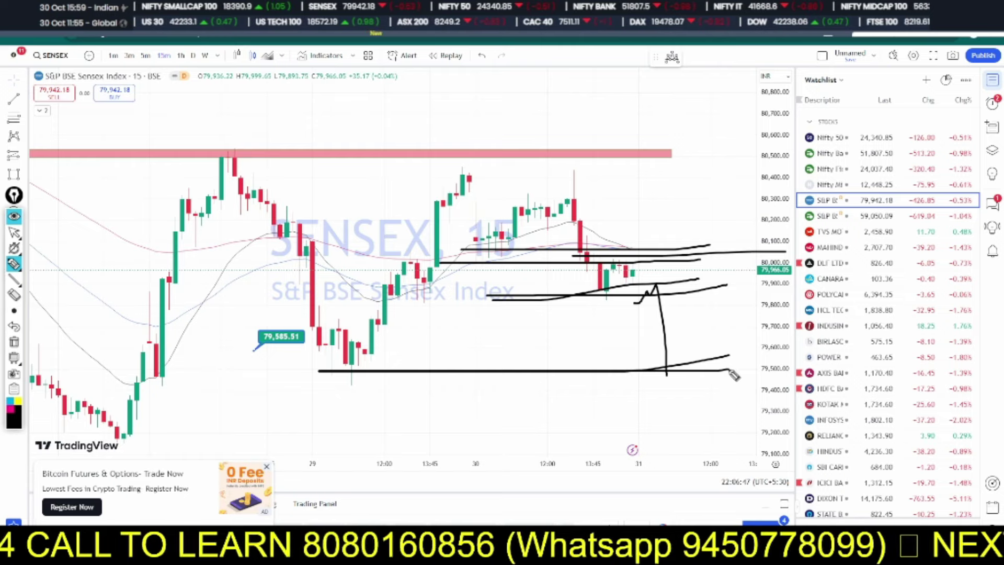
{"action": "mouse_move", "coordinate": [345, 375]}
{"action": "left_mouse_down"}
{"action": "mouse_move", "coordinate": [728, 370]}
{"action": "mouse_move", "coordinate": [683, 366]}
{"action": "mouse_move", "coordinate": [716, 256]}
{"action": "left_mouse_up"}
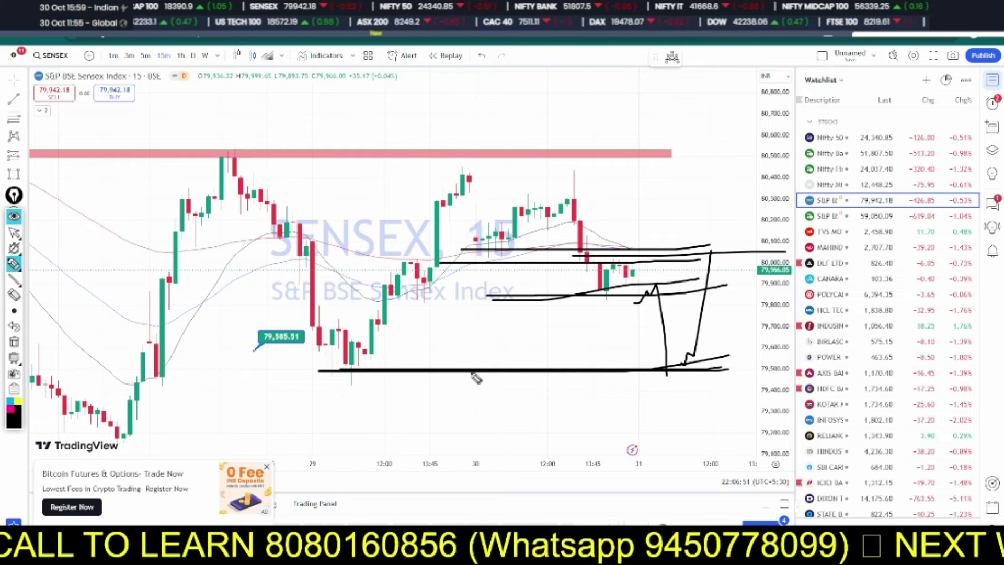
{"action": "left_click", "coordinate": [14, 232]}
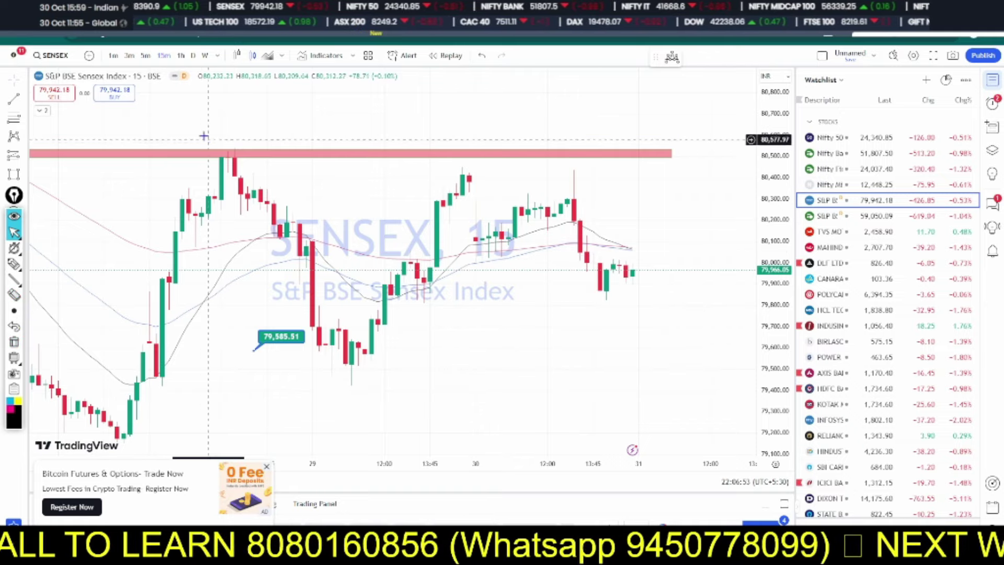
{"action": "type", "text": "1D"}
{"action": "key", "text": "Return"}
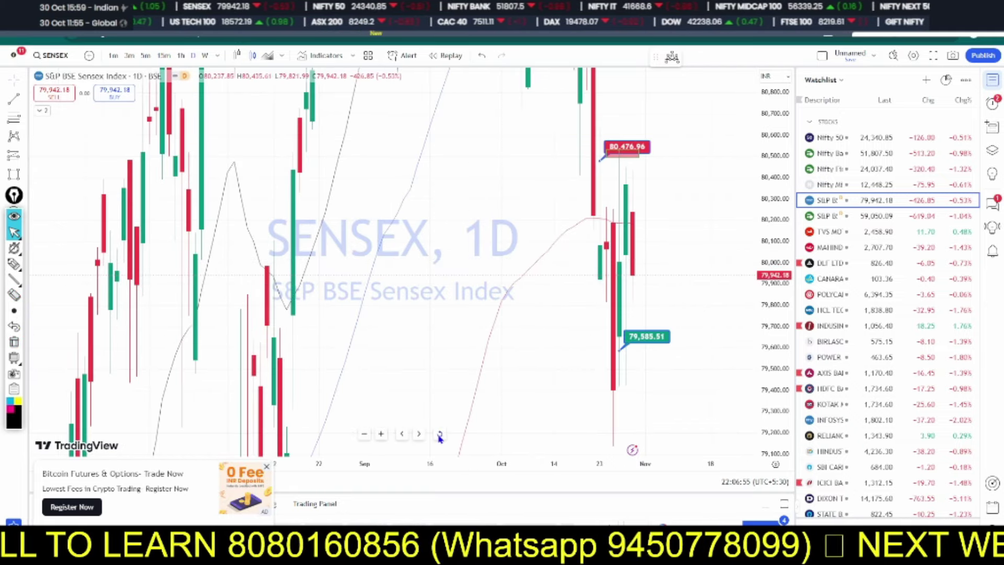
{"action": "scroll", "coordinate": [695, 270], "scroll_direction": "up", "scroll_amount": 5}
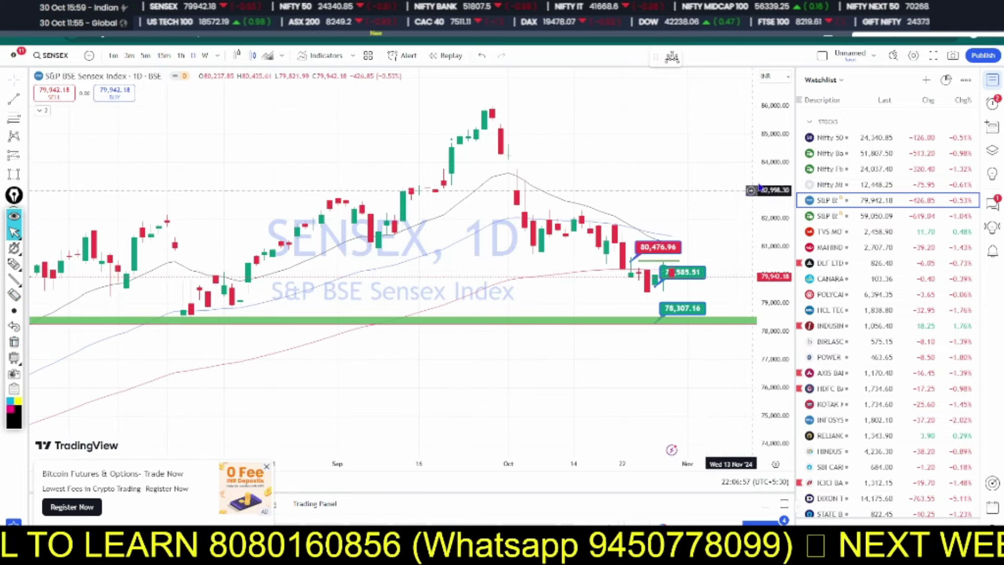
{"action": "left_click_drag", "start_coordinate": [650, 377], "coordinate": [630, 365]}
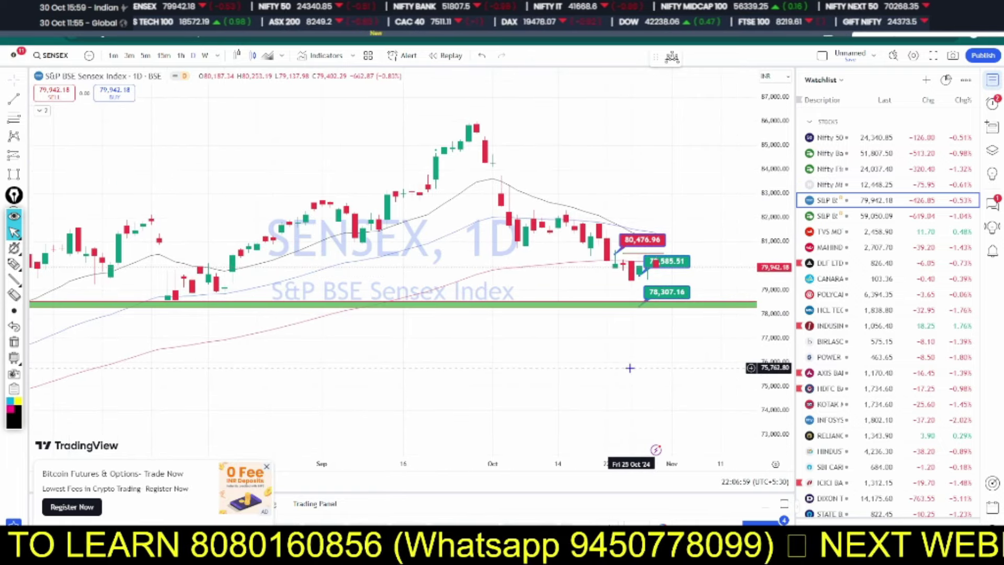
Review the TVS Motor and Mahindra & Mahindra charts from the watchlist, zooming each.
{"action": "left_click", "coordinate": [846, 234]}
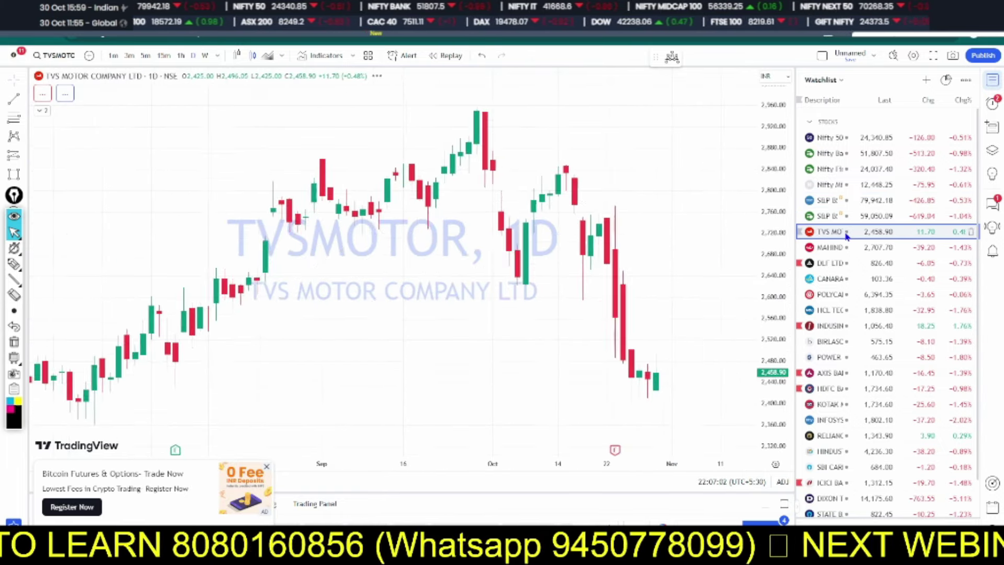
{"action": "scroll", "coordinate": [685, 384], "scroll_direction": "down", "scroll_amount": 4}
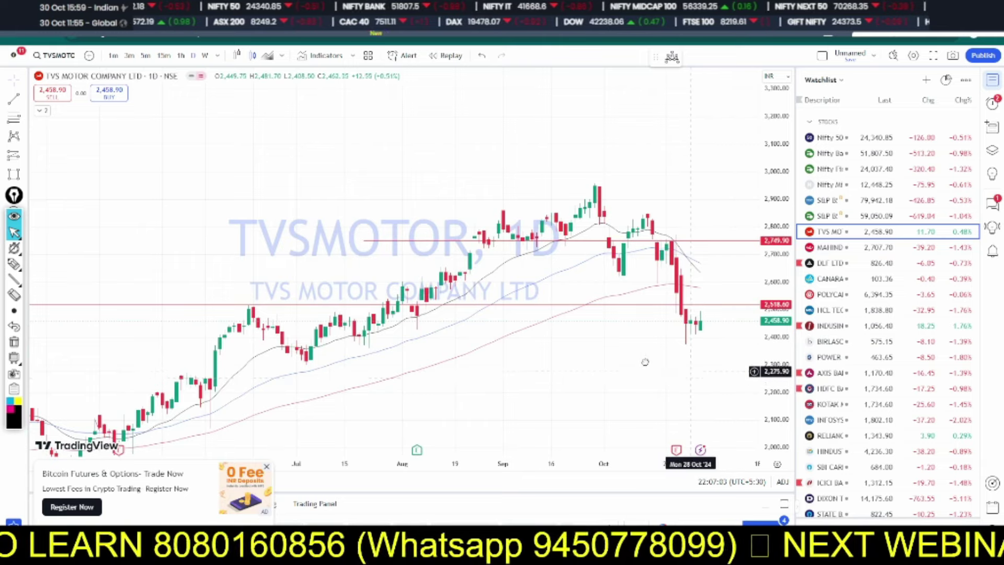
{"action": "scroll", "coordinate": [732, 360], "scroll_direction": "down", "scroll_amount": 3}
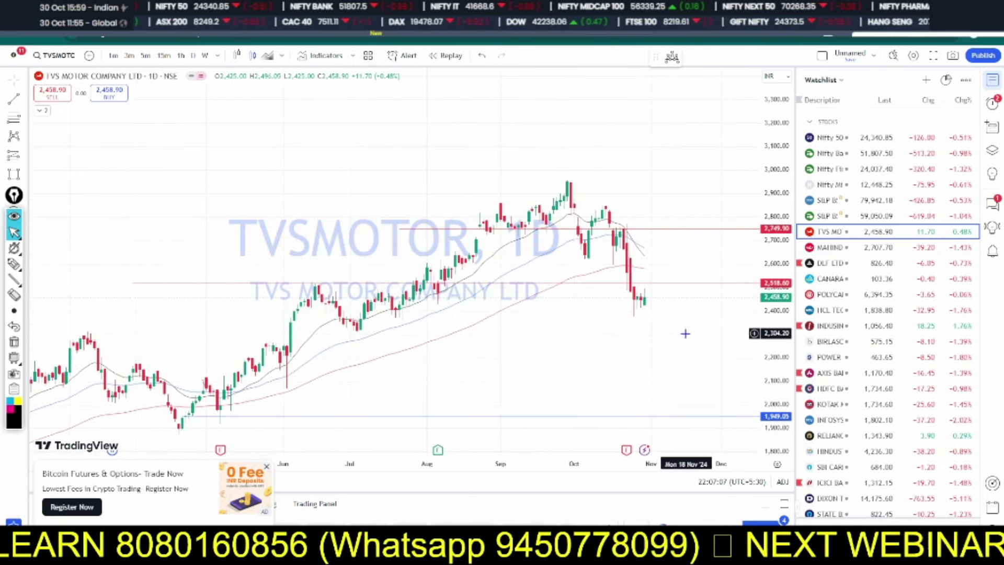
{"action": "left_click", "coordinate": [852, 248]}
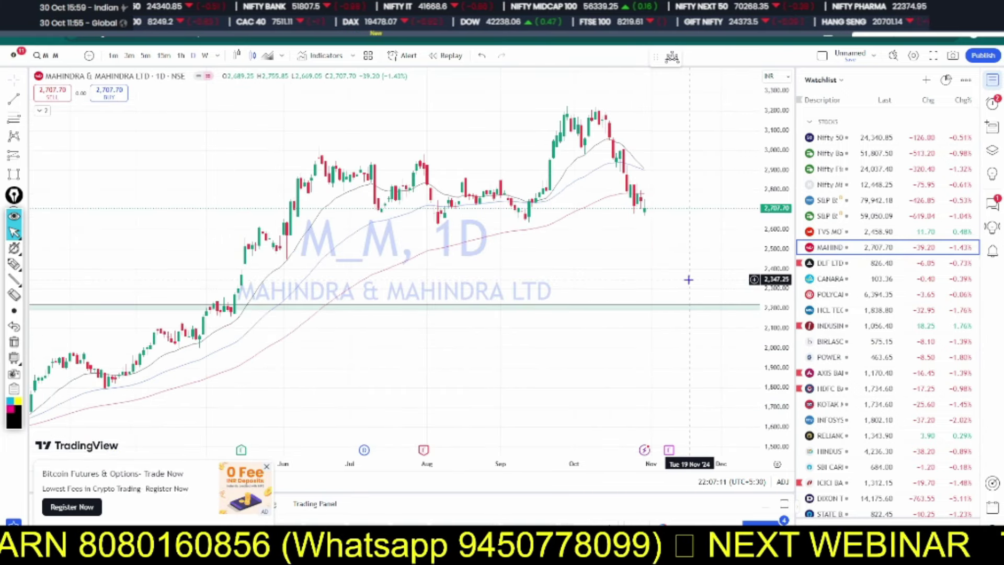
{"action": "scroll", "coordinate": [706, 288], "scroll_direction": "up", "scroll_amount": 3}
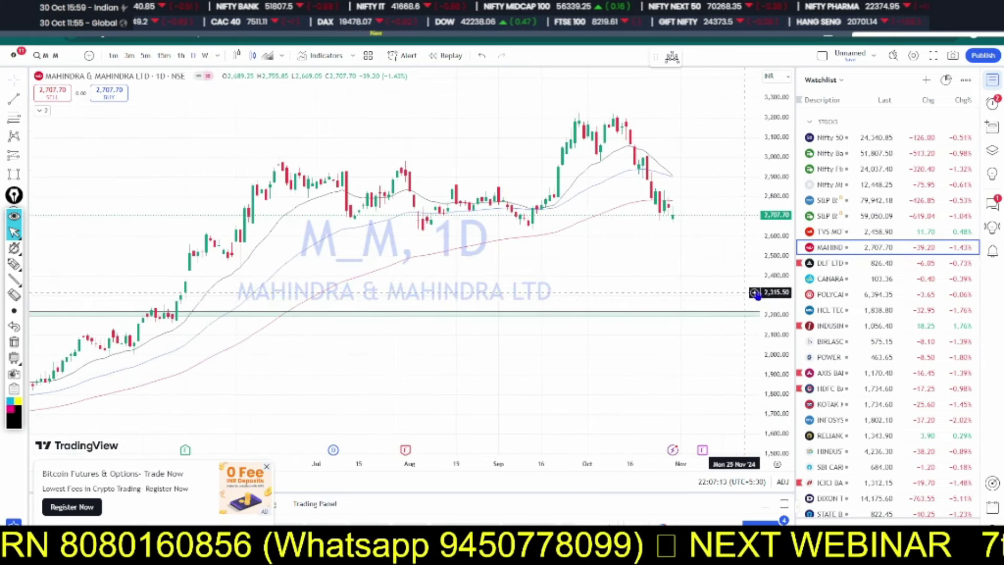
Review the DLF LTD chart, then move to the NIFTY option chain page.
{"action": "left_click", "coordinate": [831, 263]}
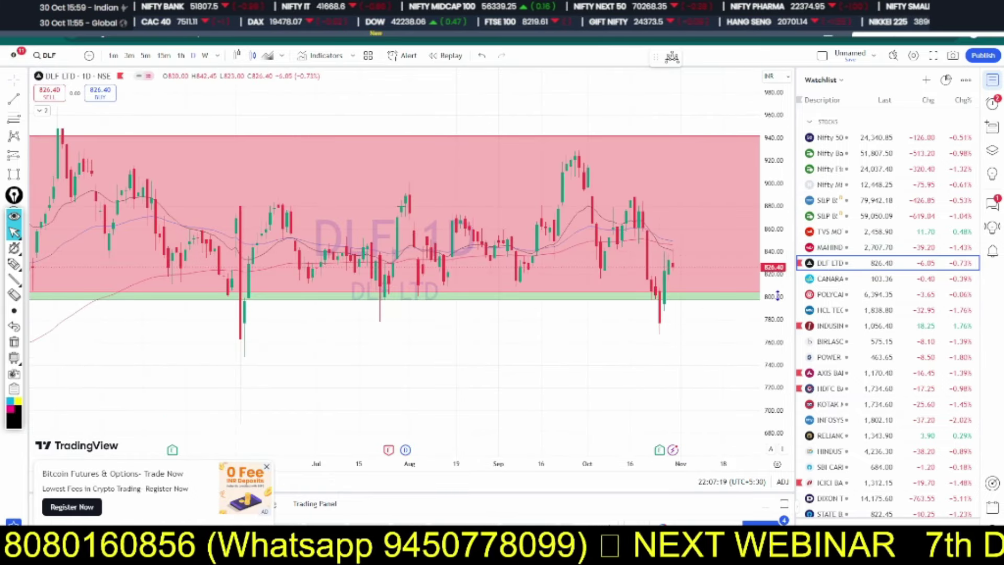
{"action": "scroll", "coordinate": [742, 324], "scroll_direction": "down", "scroll_amount": 3}
{"action": "scroll", "coordinate": [734, 336], "scroll_direction": "up", "scroll_amount": 2}
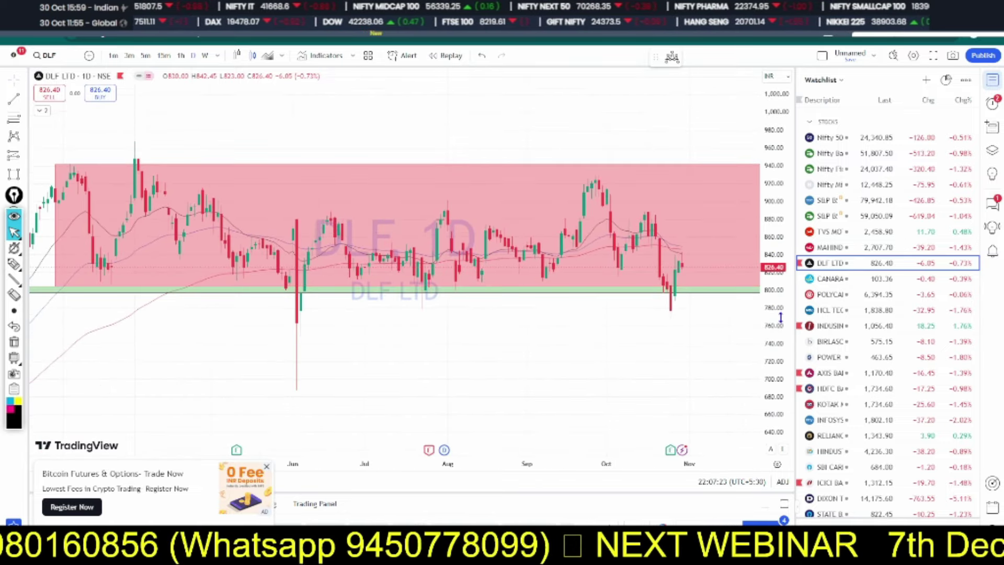
{"action": "key", "text": "ctrl+Tab"}
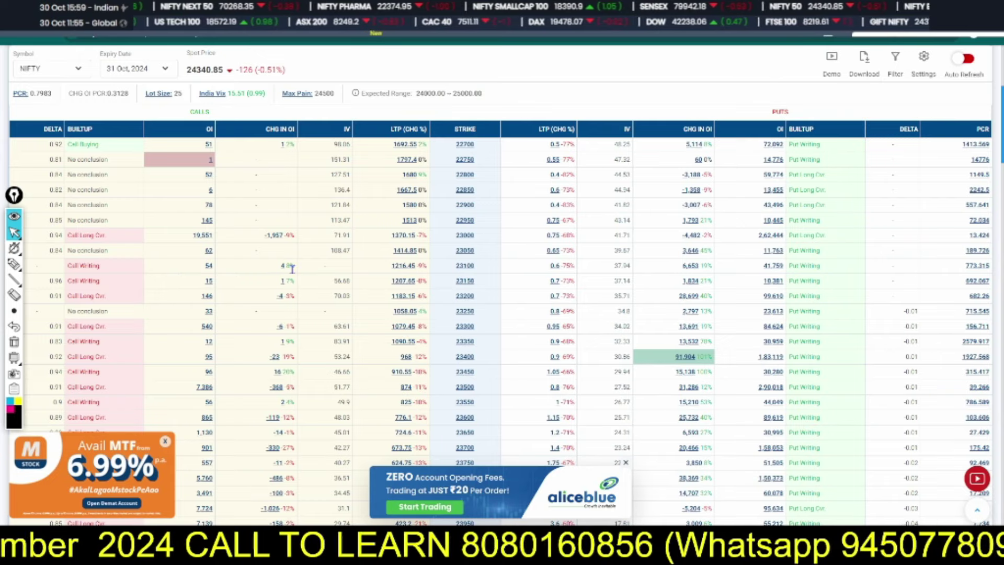
Scroll to the option chain totals and choose the rectangle marking tool.
{"action": "scroll", "coordinate": [313, 303], "scroll_direction": "down", "scroll_amount": 15}
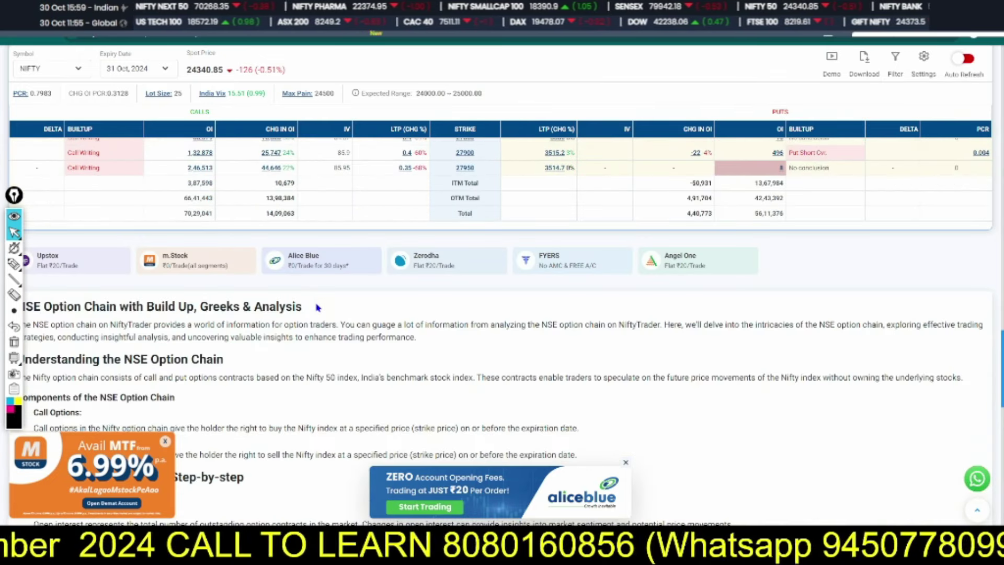
{"action": "left_click", "coordinate": [15, 281]}
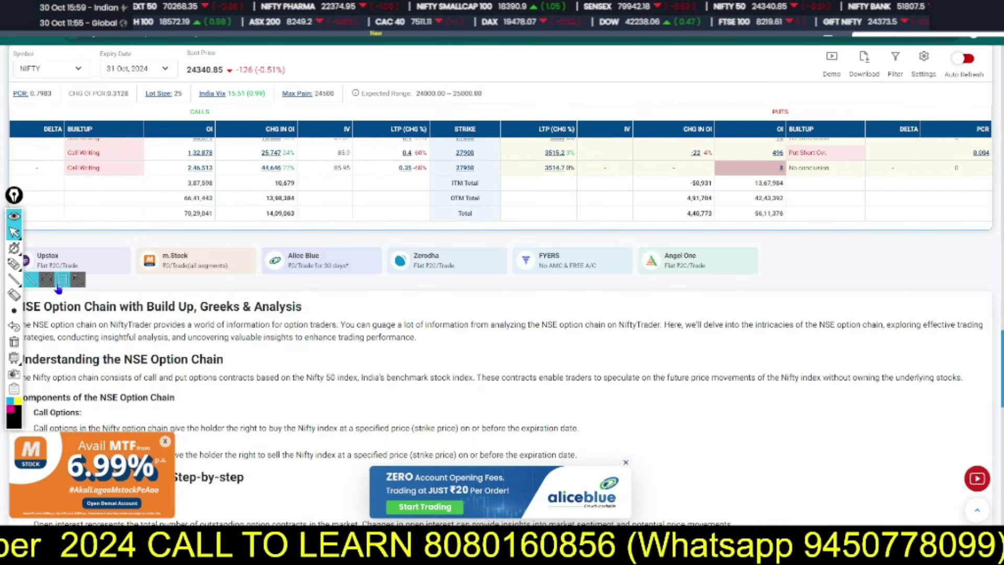
{"action": "left_click", "coordinate": [61, 281]}
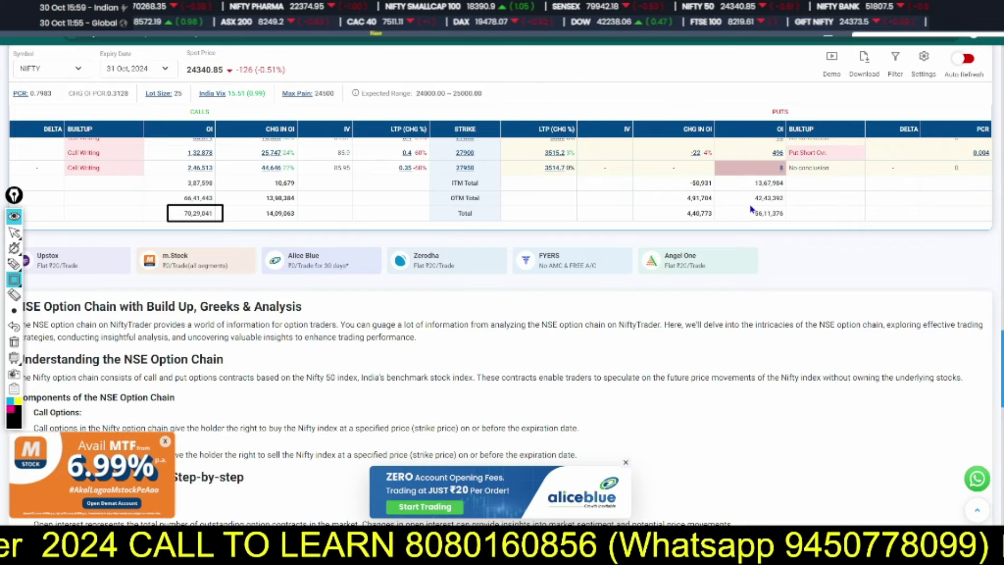